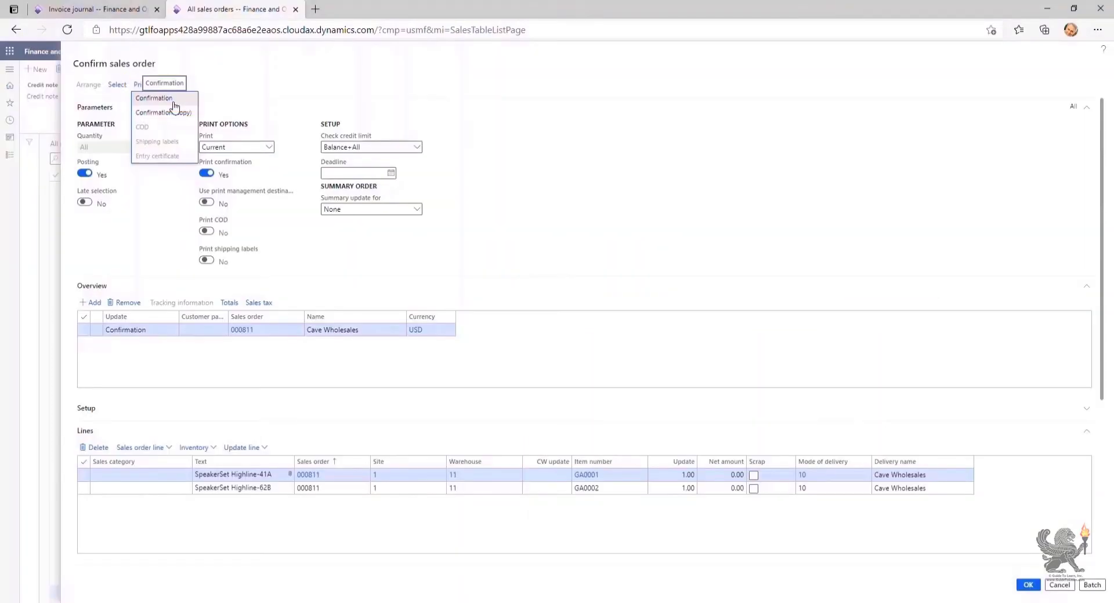
Send the sales order confirmation by email to the sales mailbox address instead of the screen
click(174, 100)
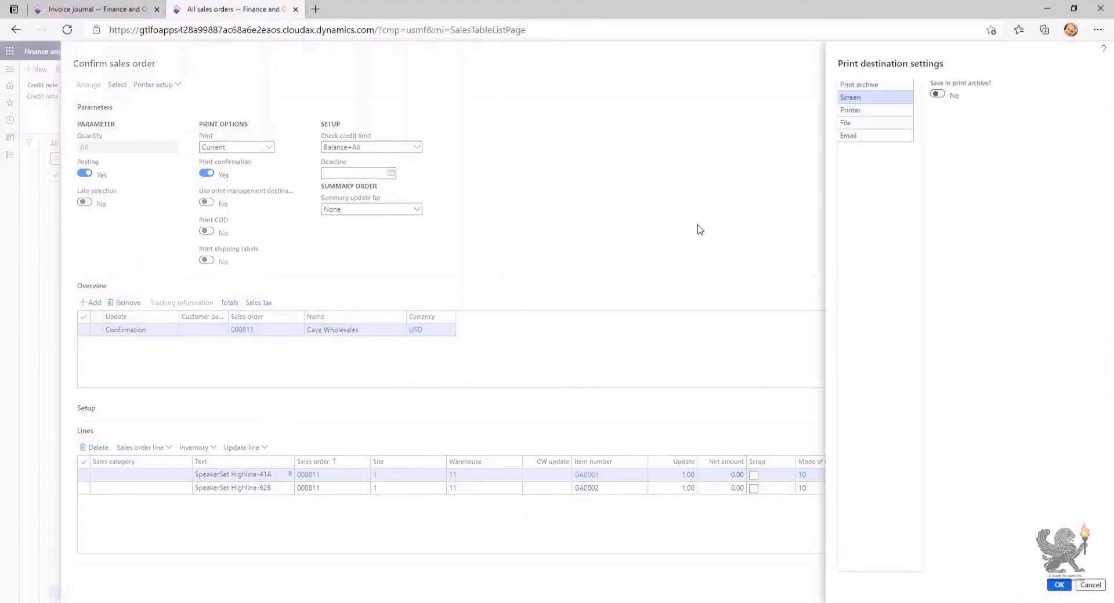
click(885, 136)
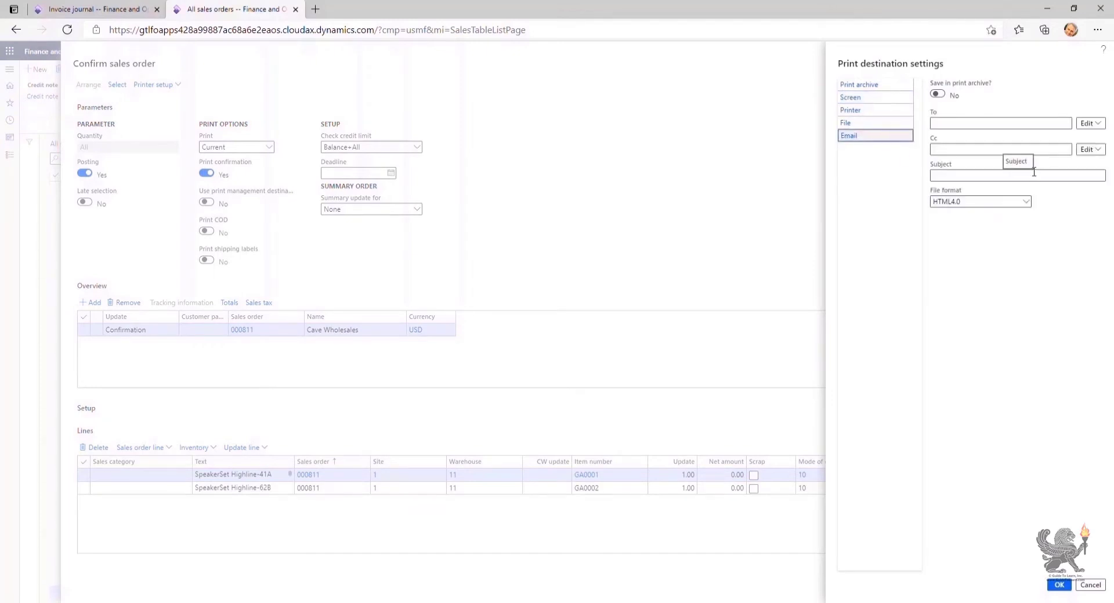
click(1020, 126)
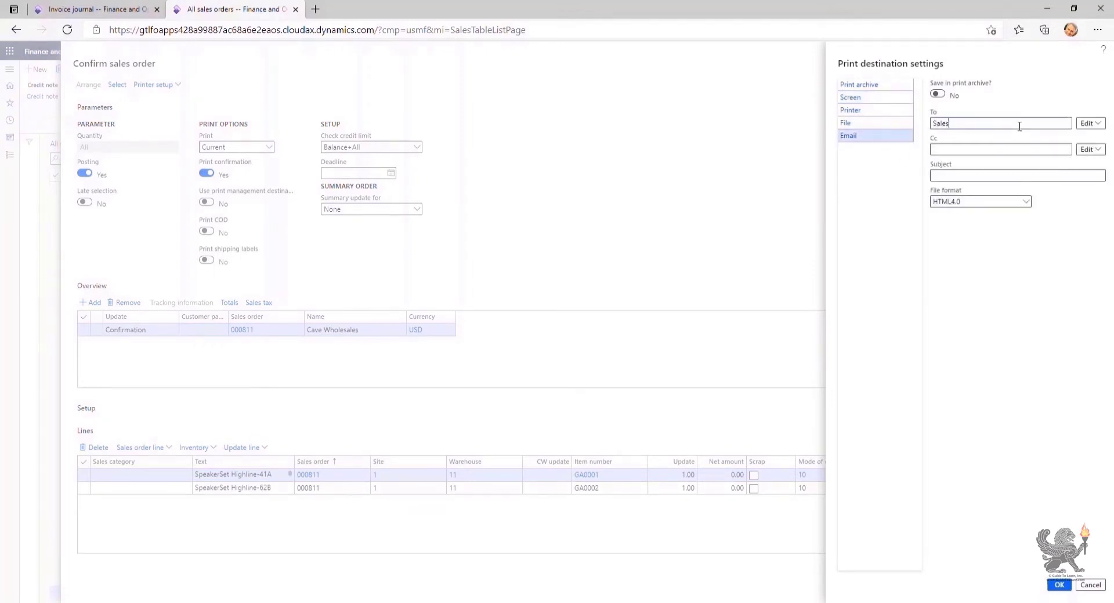
click(1059, 585)
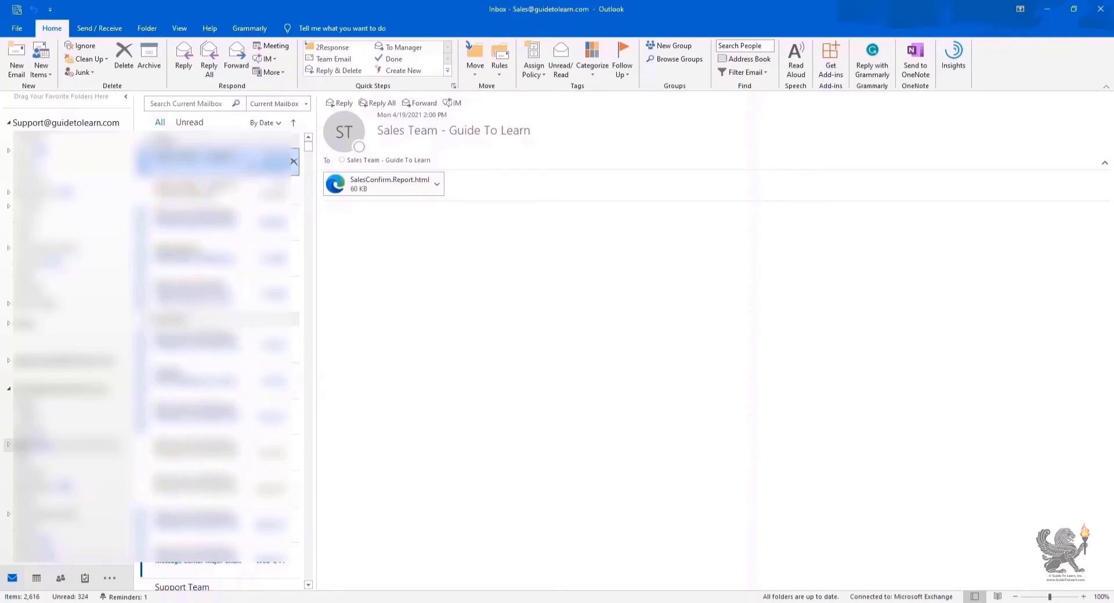
Preview the attached SalesConfirm.Report.html inside the received Outlook message
click(439, 186)
click(372, 204)
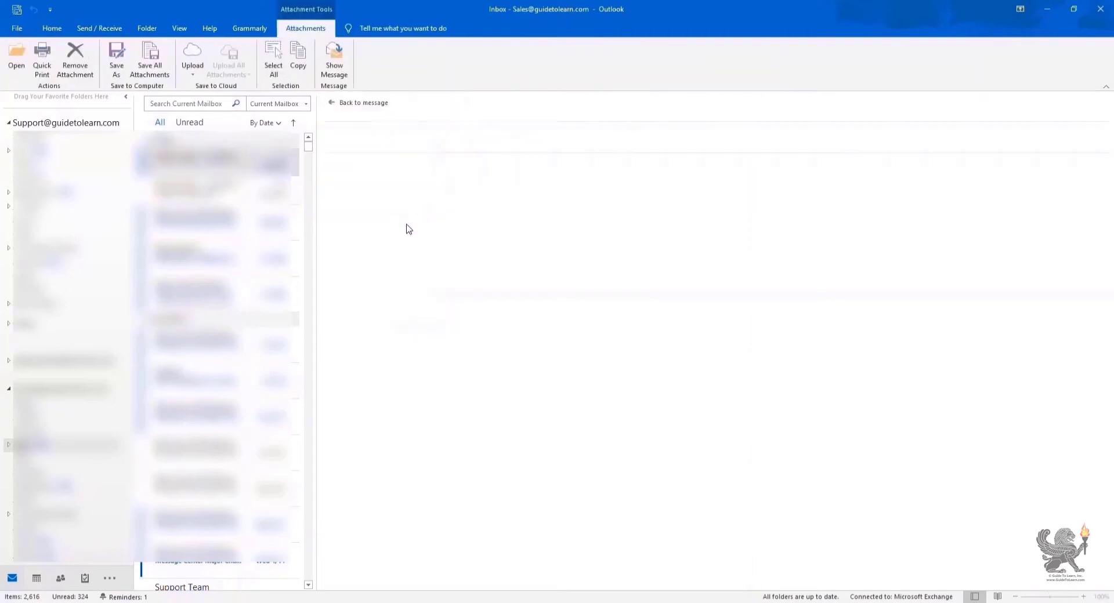
click(375, 201)
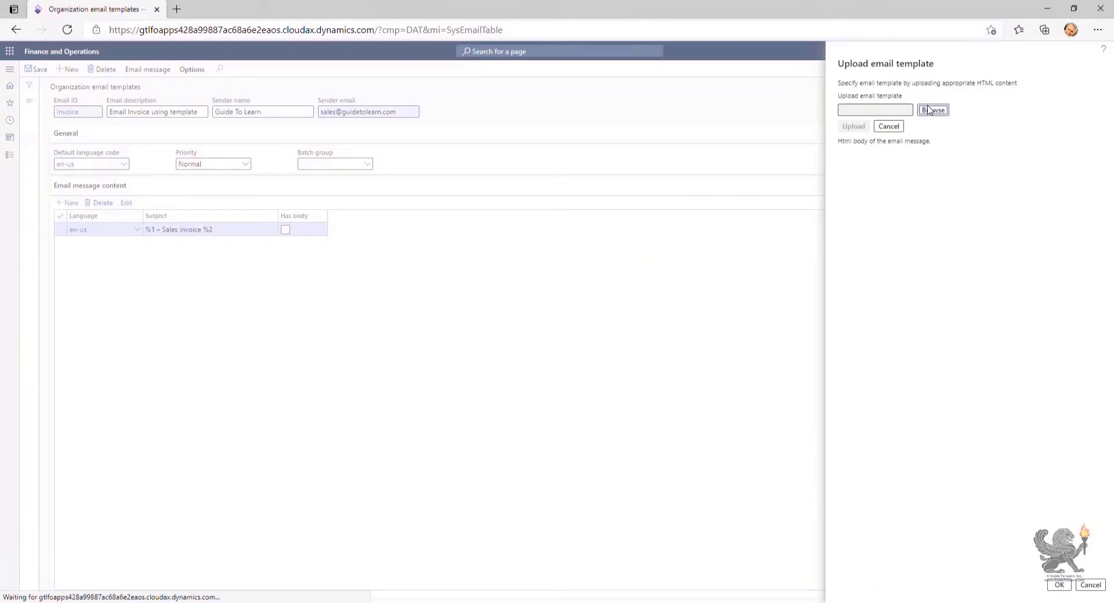
Upload system email template 2.txt as the Invoice email template's HTML body
click(929, 110)
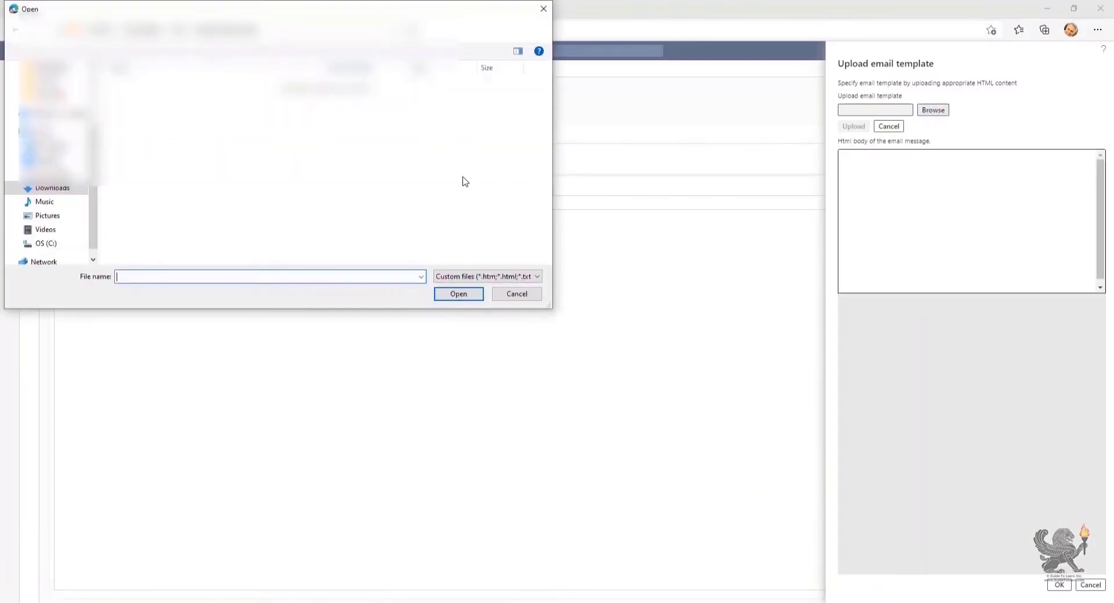
click(209, 207)
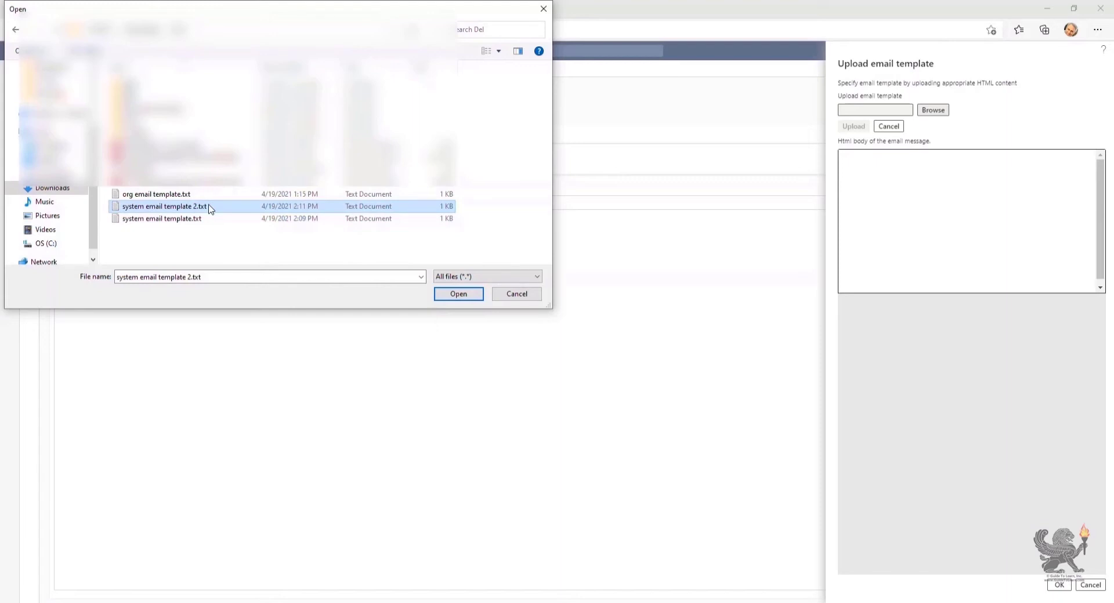
double_click(210, 207)
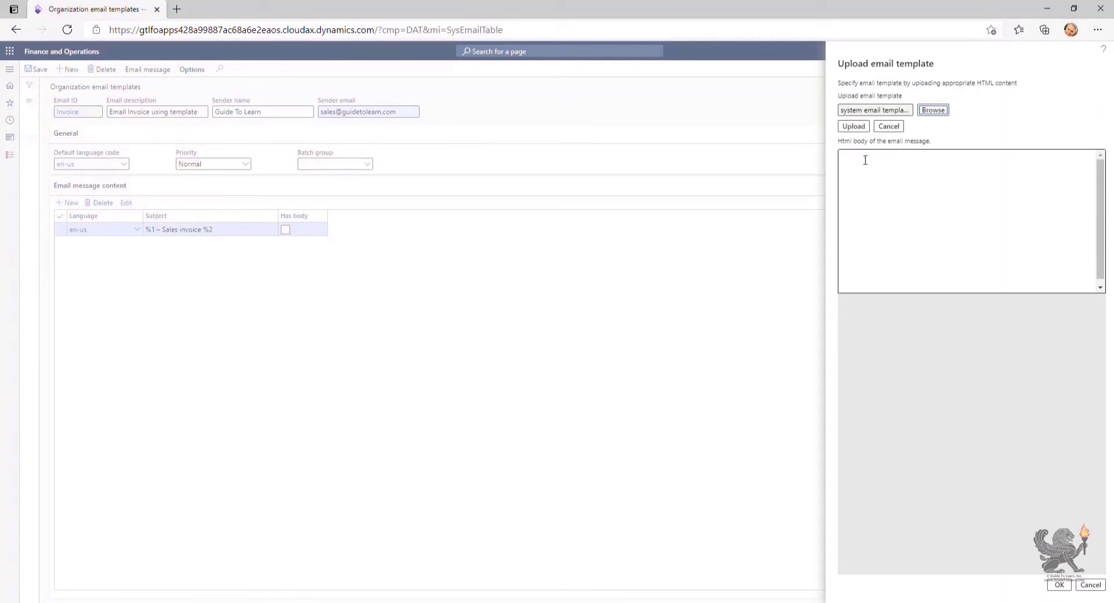
click(854, 126)
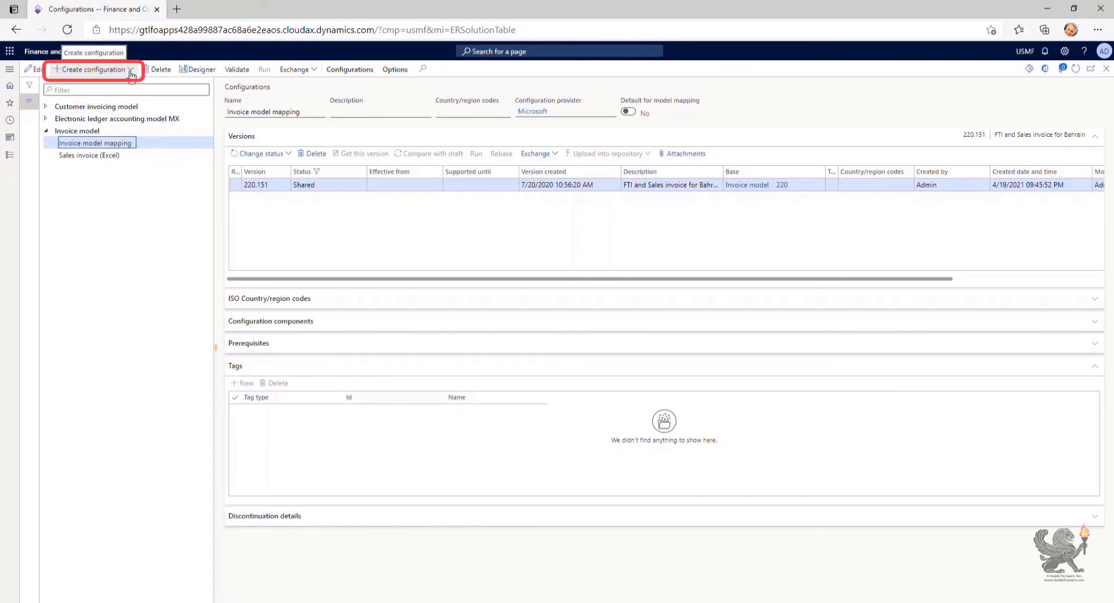
Derive 'Invoice model mapping GTL' from Invoice model mapping and open its model mappings
click(131, 70)
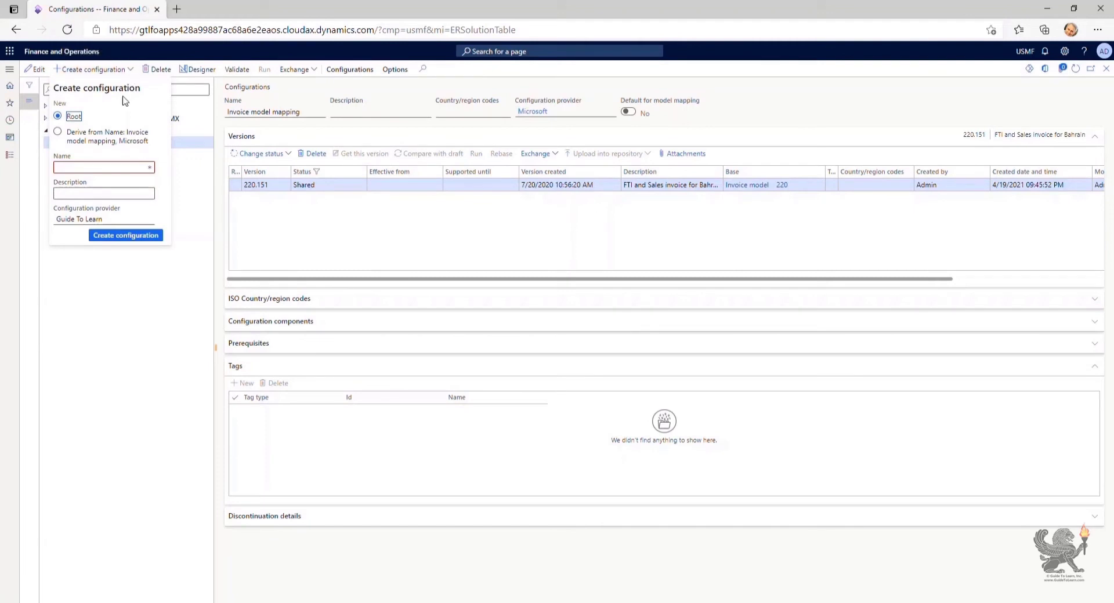
click(112, 140)
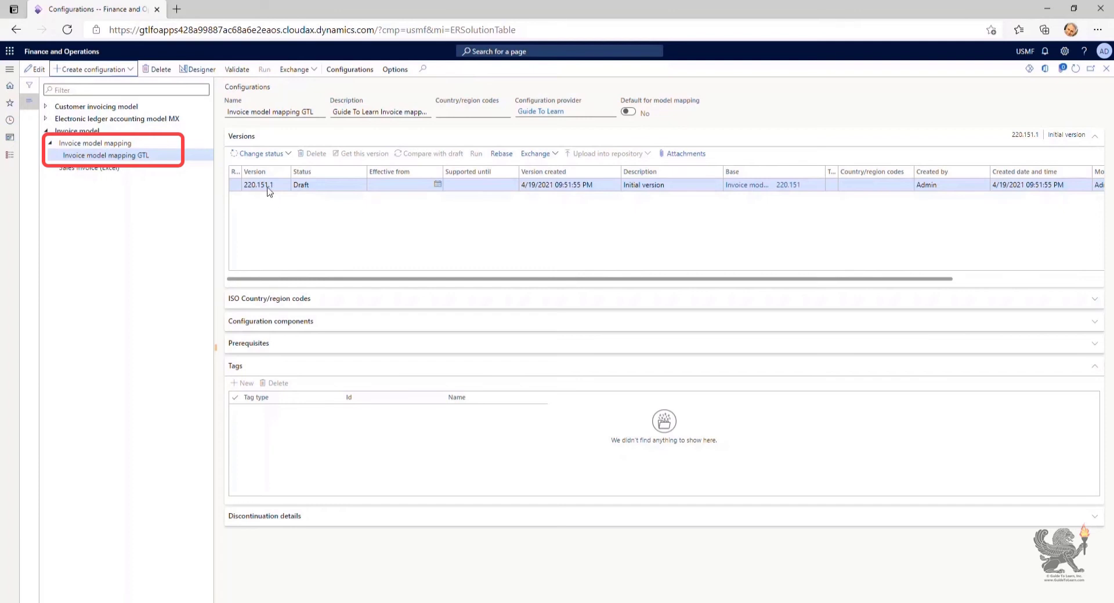
click(210, 74)
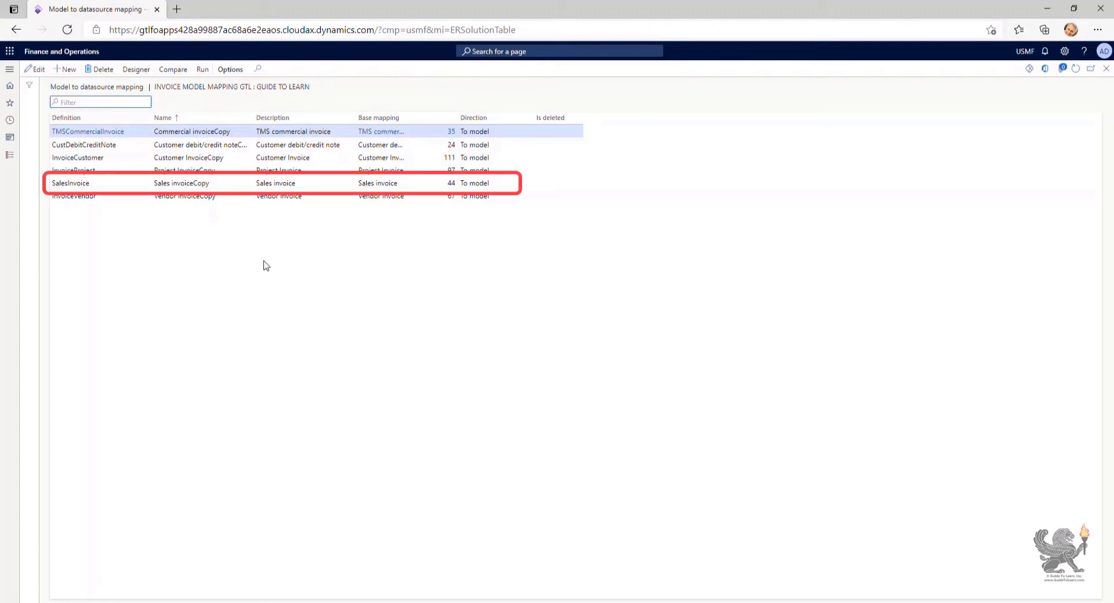
In the SalesInvoice mapping, add SysEmailTable table records labelled 'SysEmailTable records'
click(155, 183)
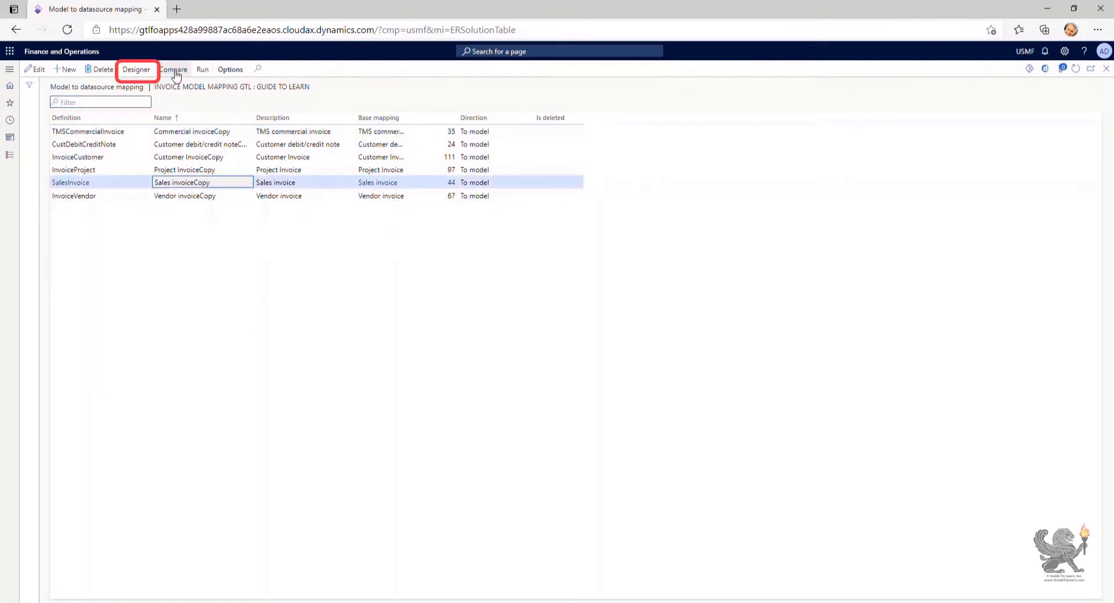
click(142, 70)
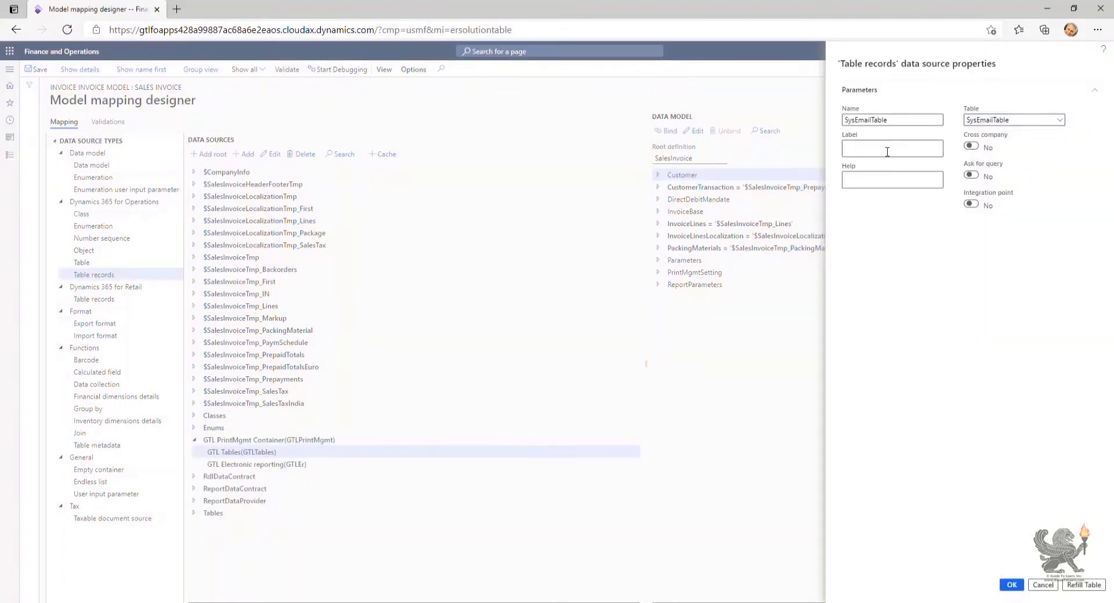
click(888, 149)
text(SysEmailTable)
text(records)
click(1011, 585)
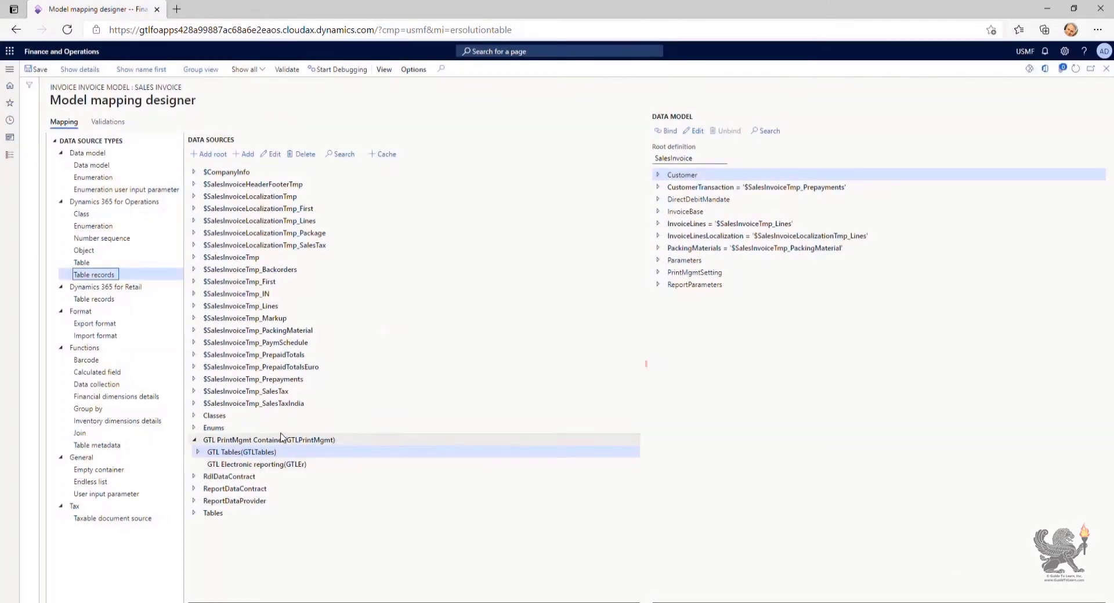
Expand SysEmailTable records, its Relations and Emails(EmailId), and select the Email ID field
click(198, 452)
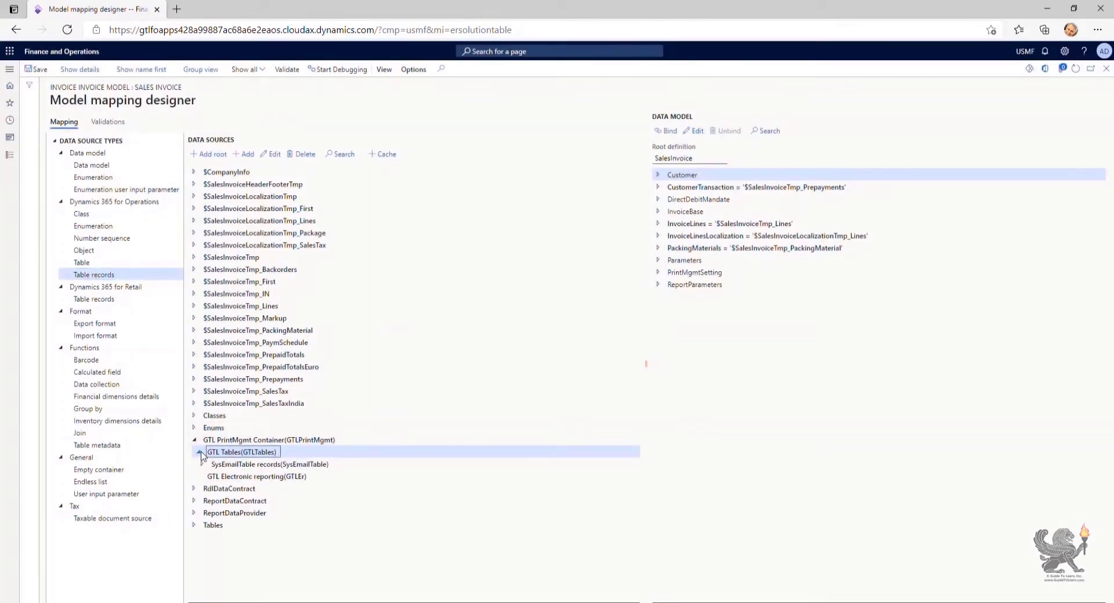
click(240, 464)
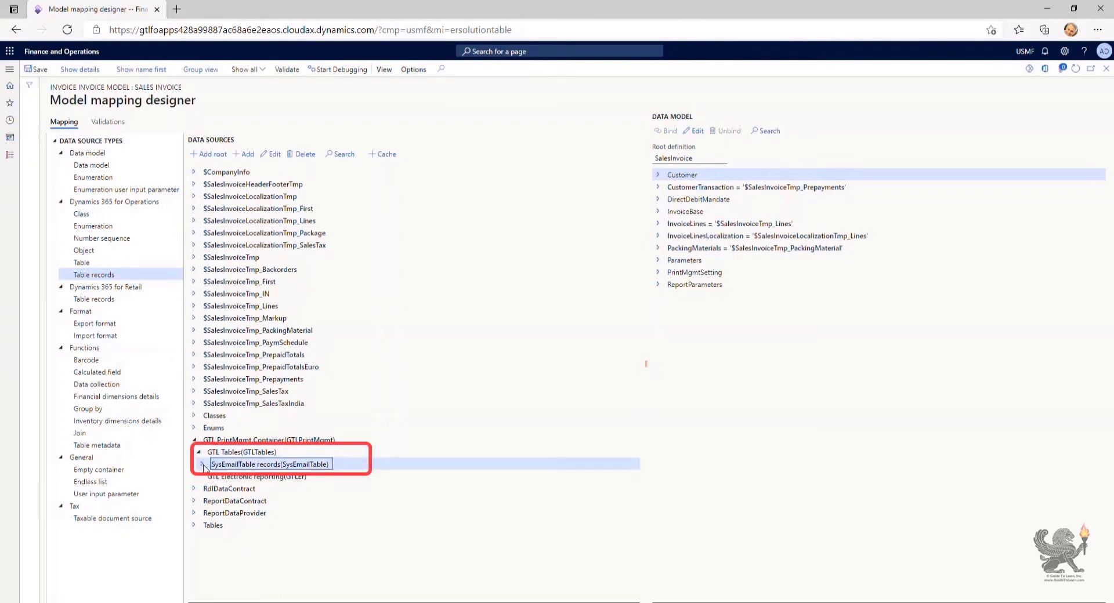
click(202, 464)
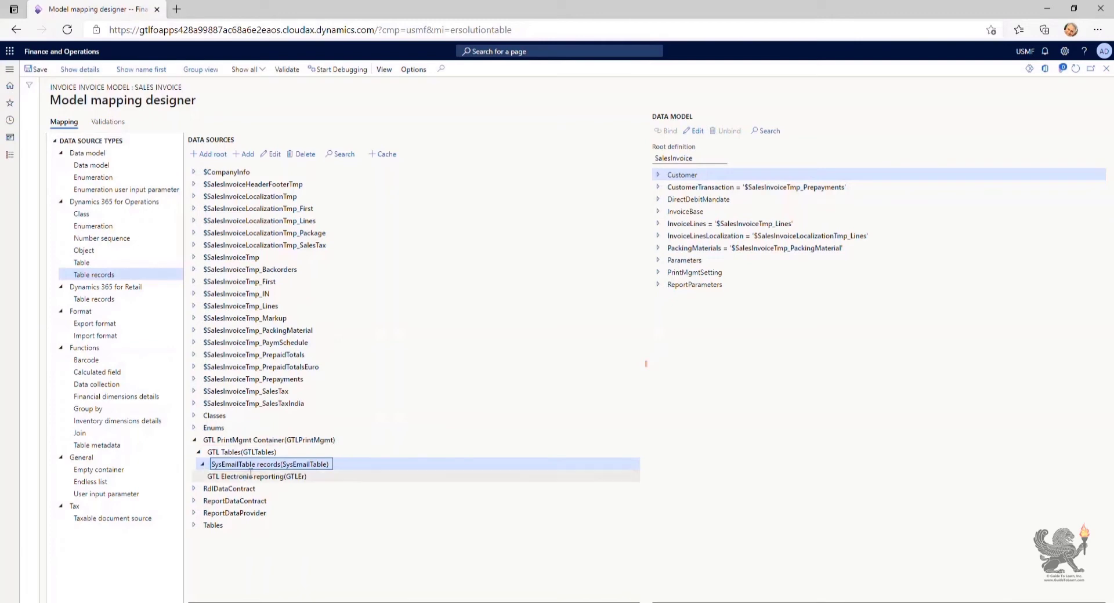
scroll(342, 534, down, 2)
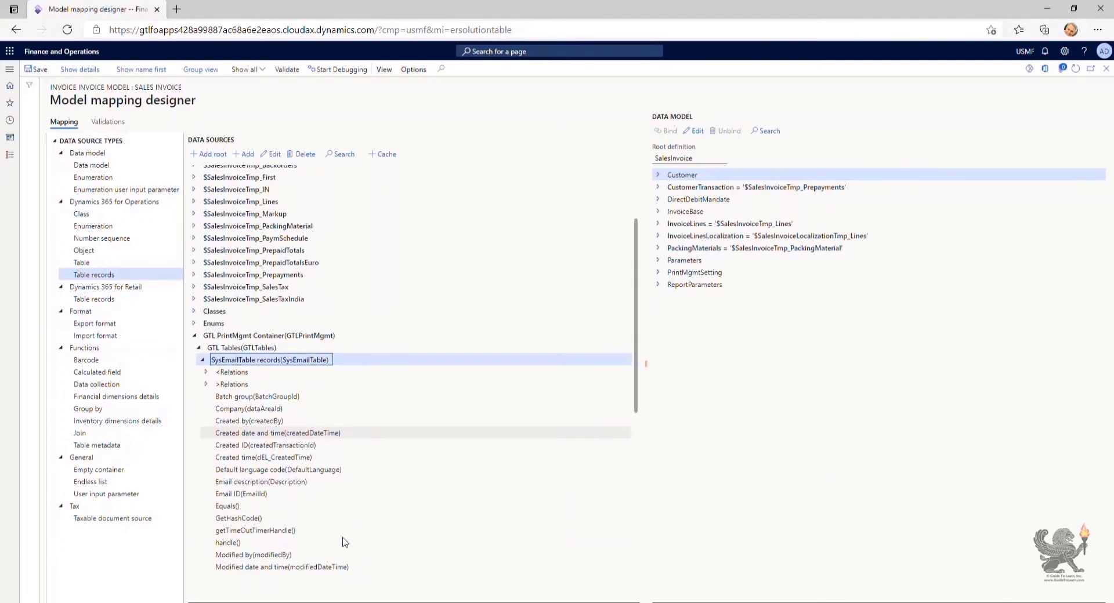
click(207, 359)
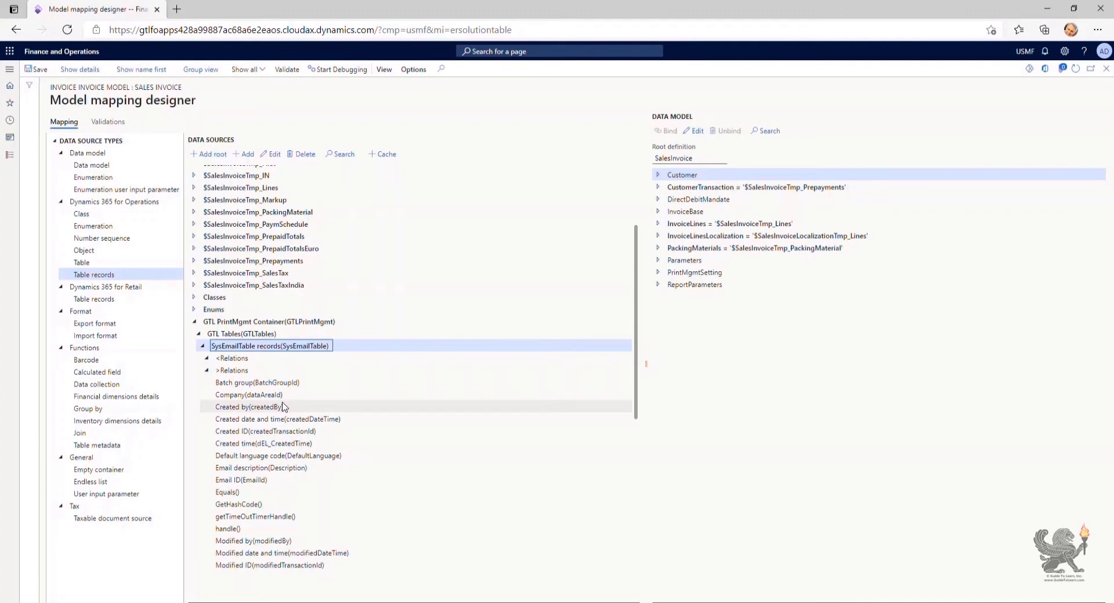
scroll(283, 407, down, 3)
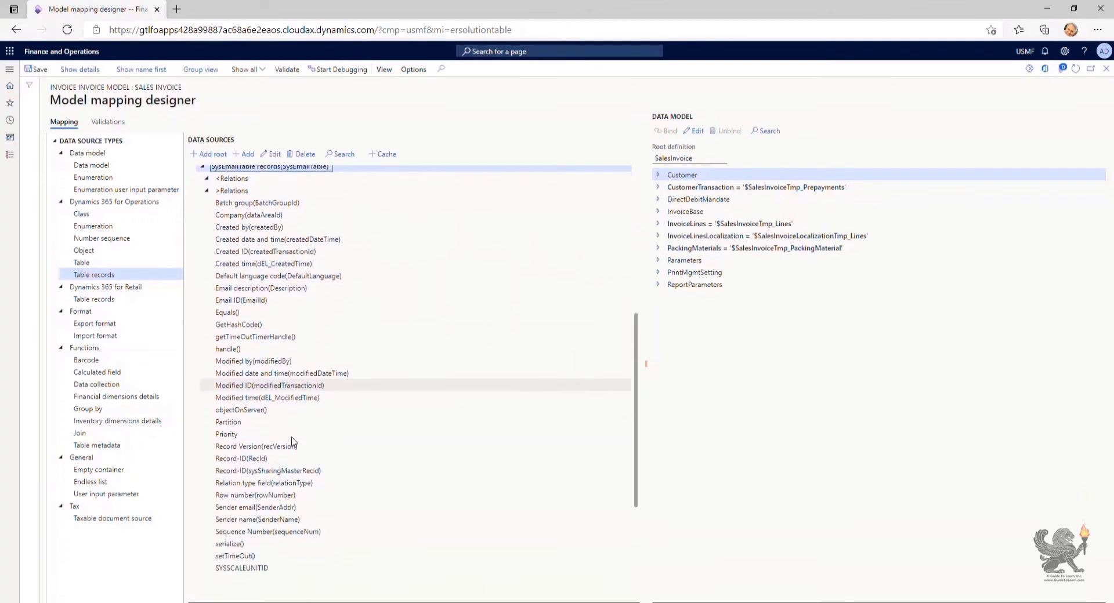
scroll(293, 442, up, 3)
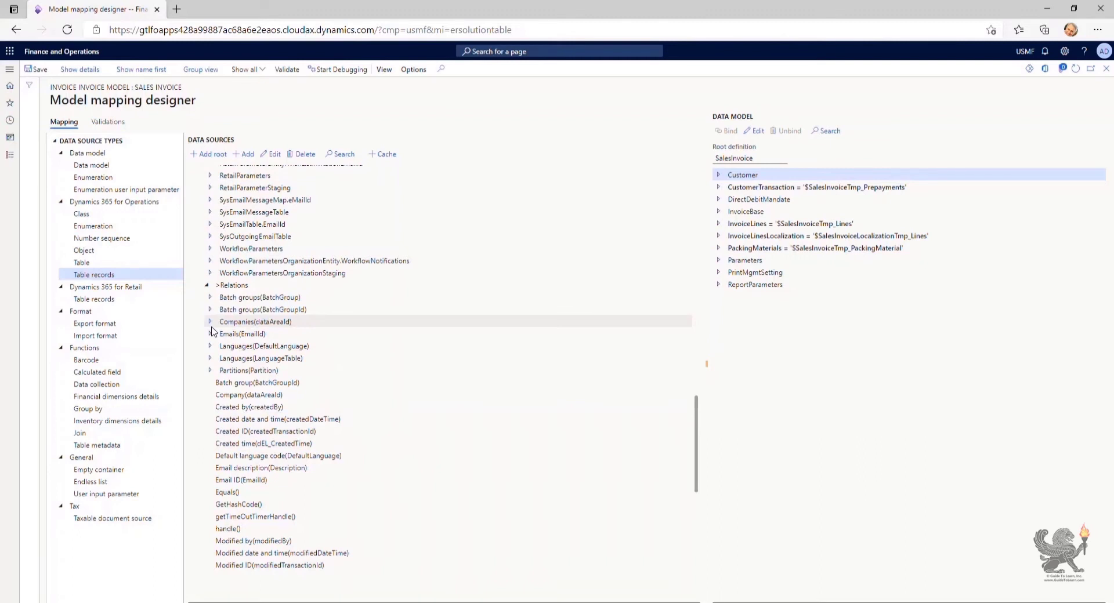
click(211, 333)
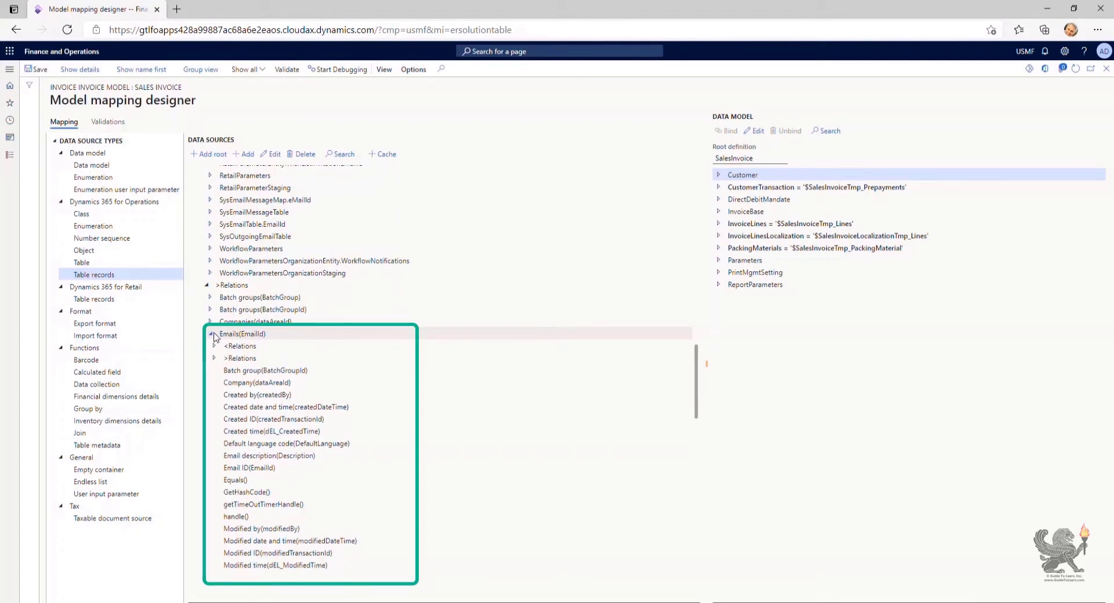
click(264, 466)
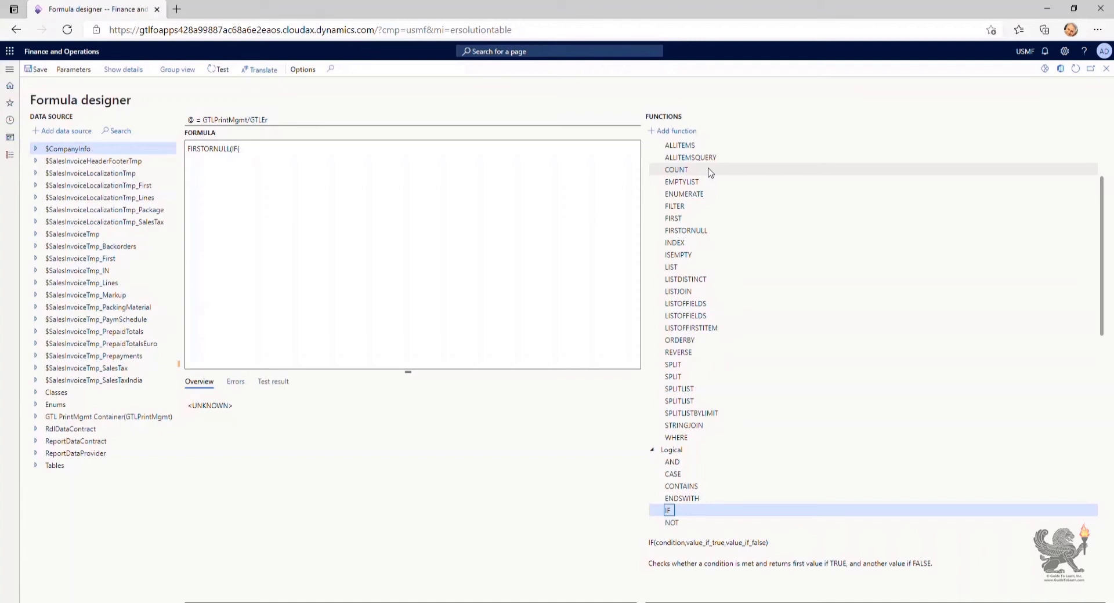
Insert the COUNT function after FIRSTORNULL(IF( in the GTLEr formula
click(709, 171)
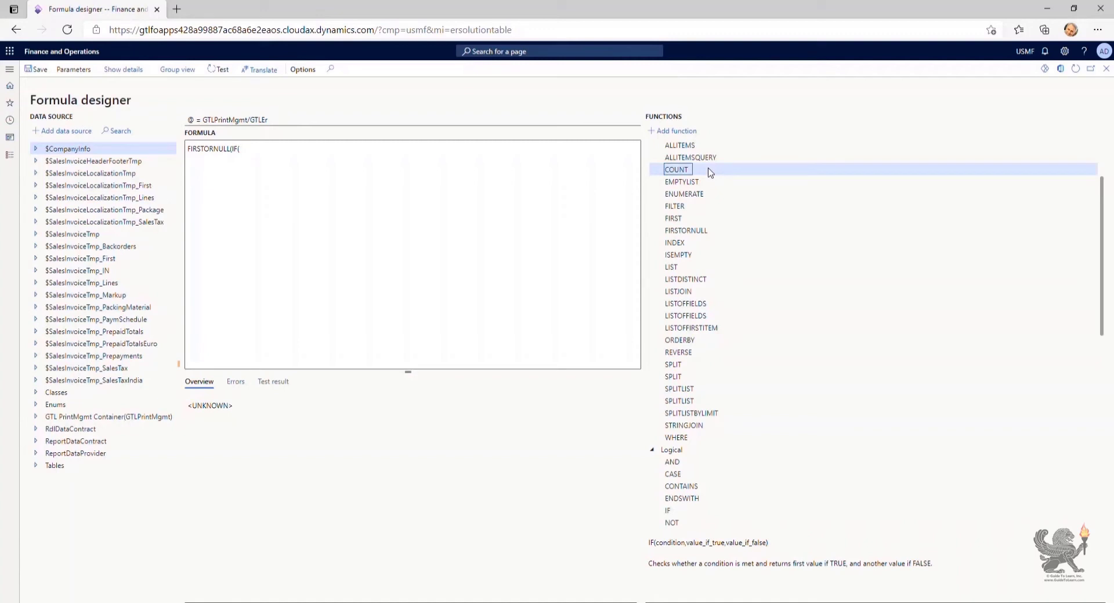
click(676, 131)
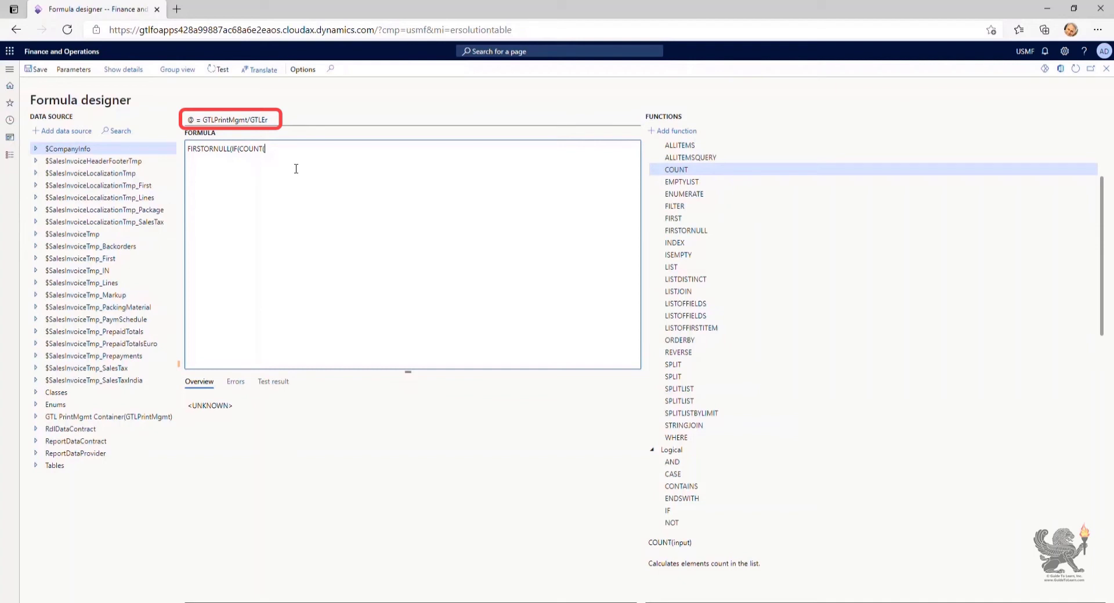
Finish the GTLEr formula with EmailTemplate filtered by LanguageId = LangCode, falling back to EMPTYLIST
text(@.)
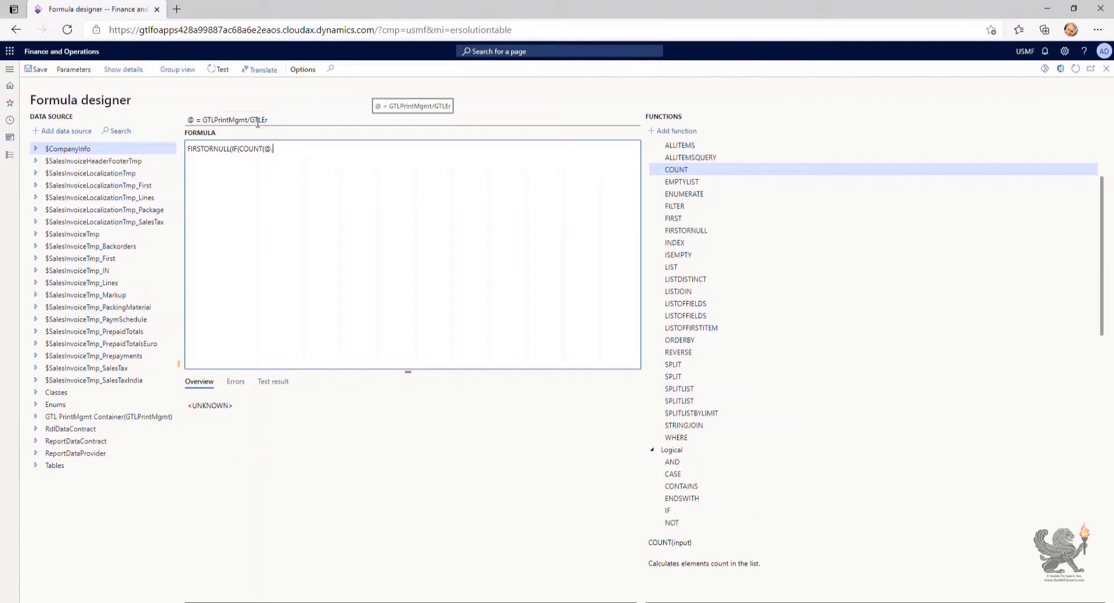
key(ctrl+a)
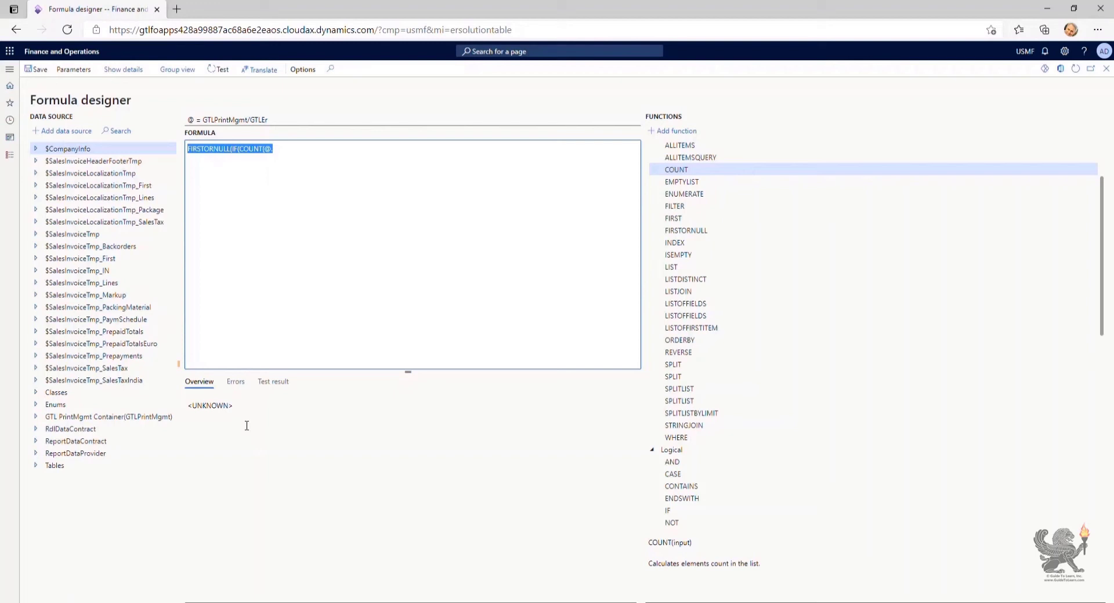
click(36, 417)
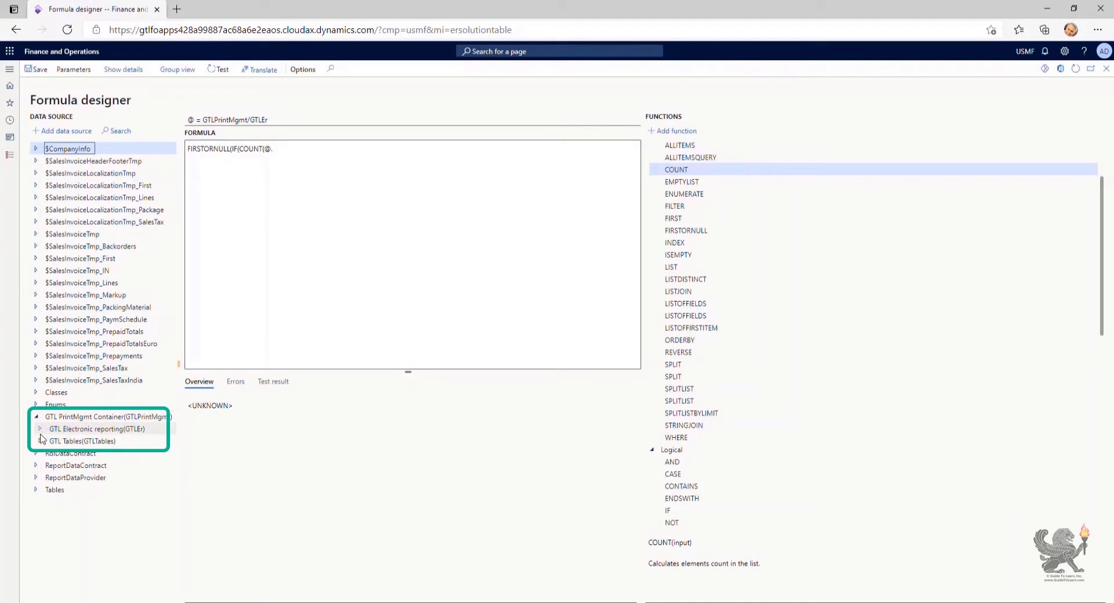
click(40, 429)
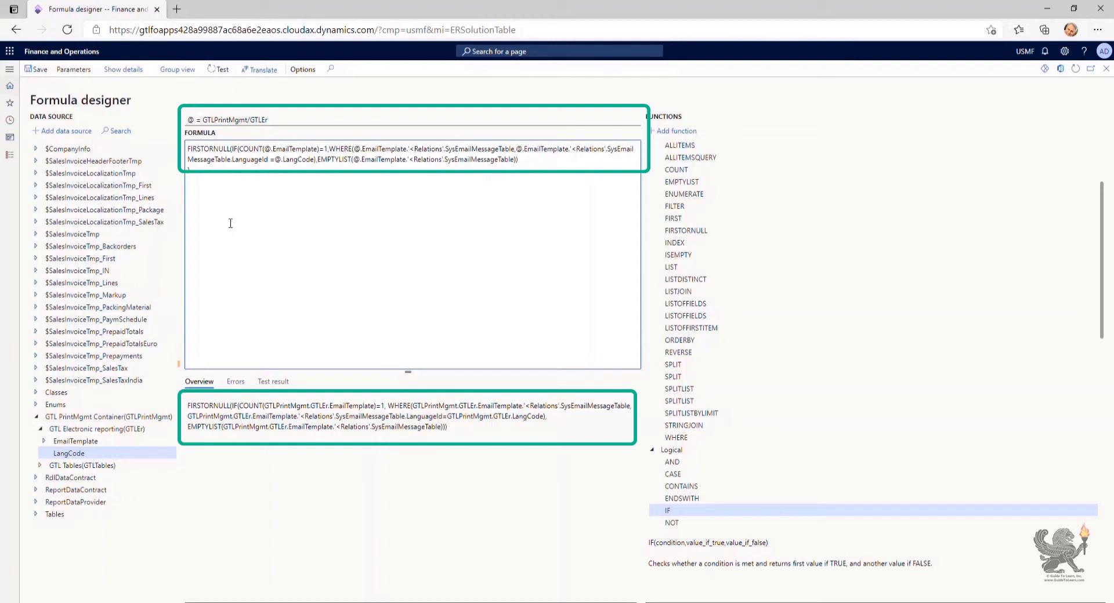
click(38, 73)
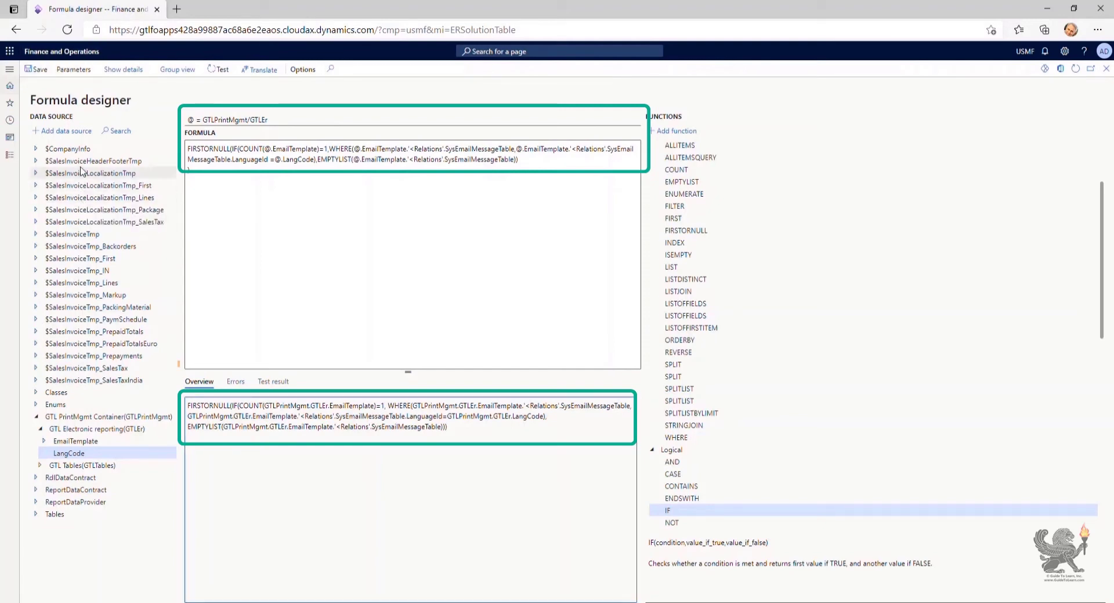
click(44, 162)
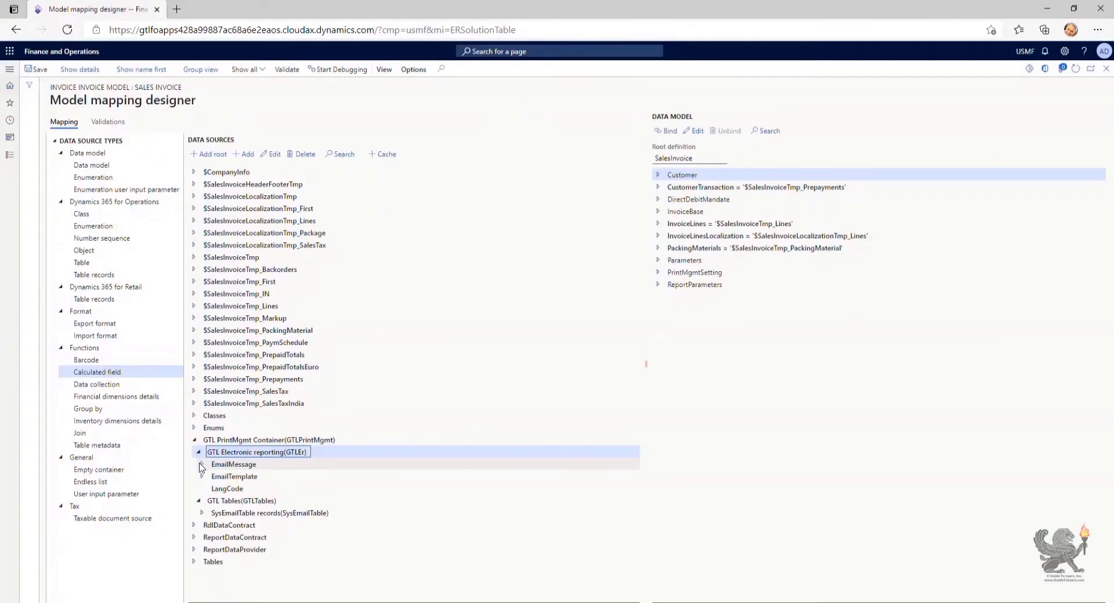
Scroll the data sources list down to the email message fields such as Subject and Language
scroll(351, 497, down, 10)
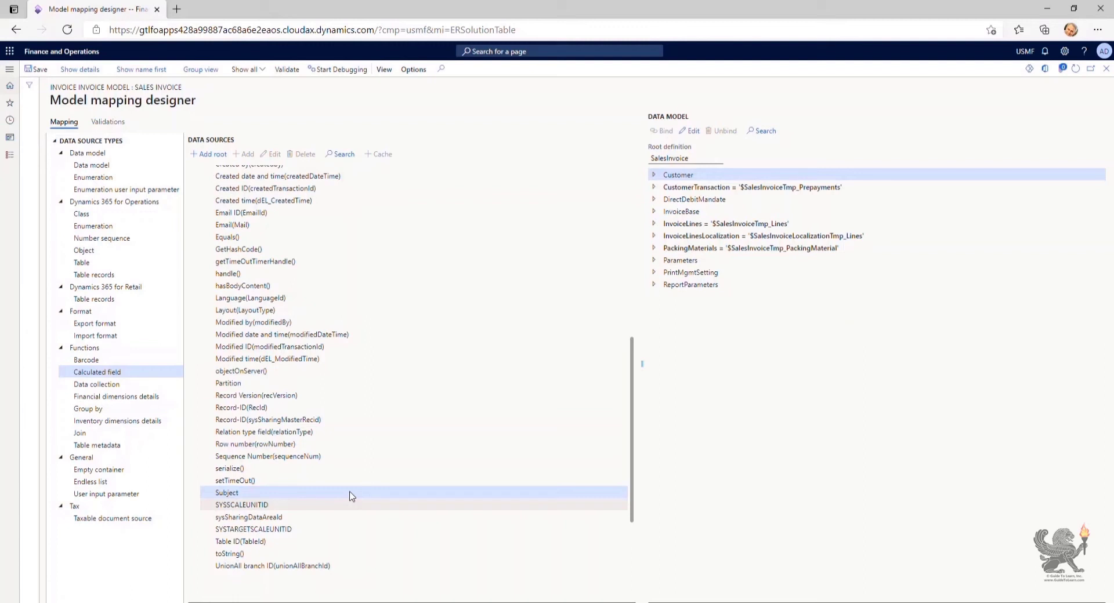
Select the Subject data source and expand PrintMgmtSetting in the data model
click(351, 496)
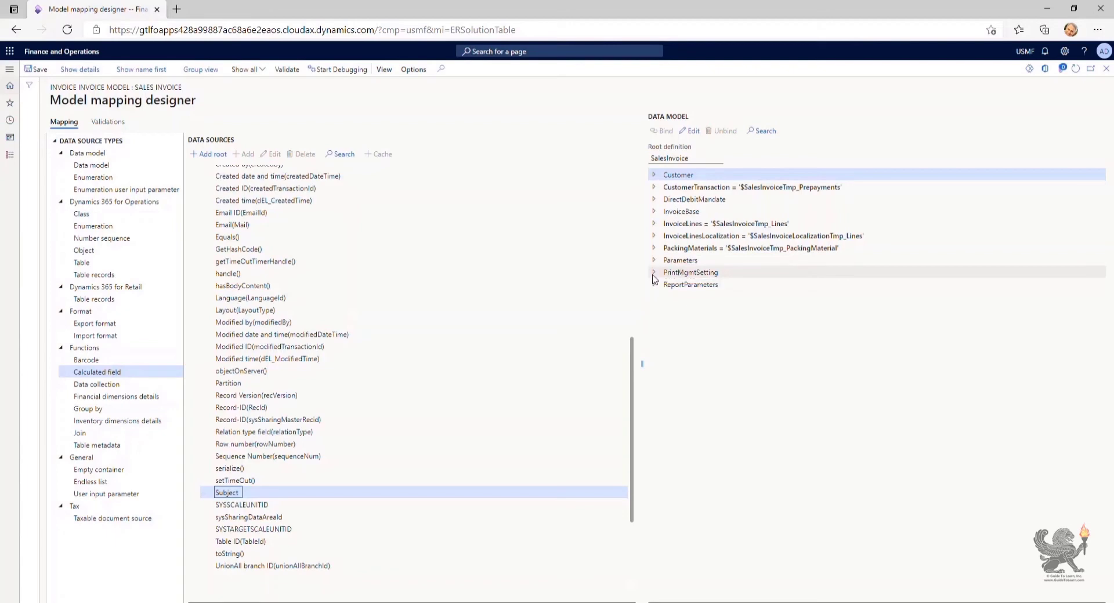
click(653, 272)
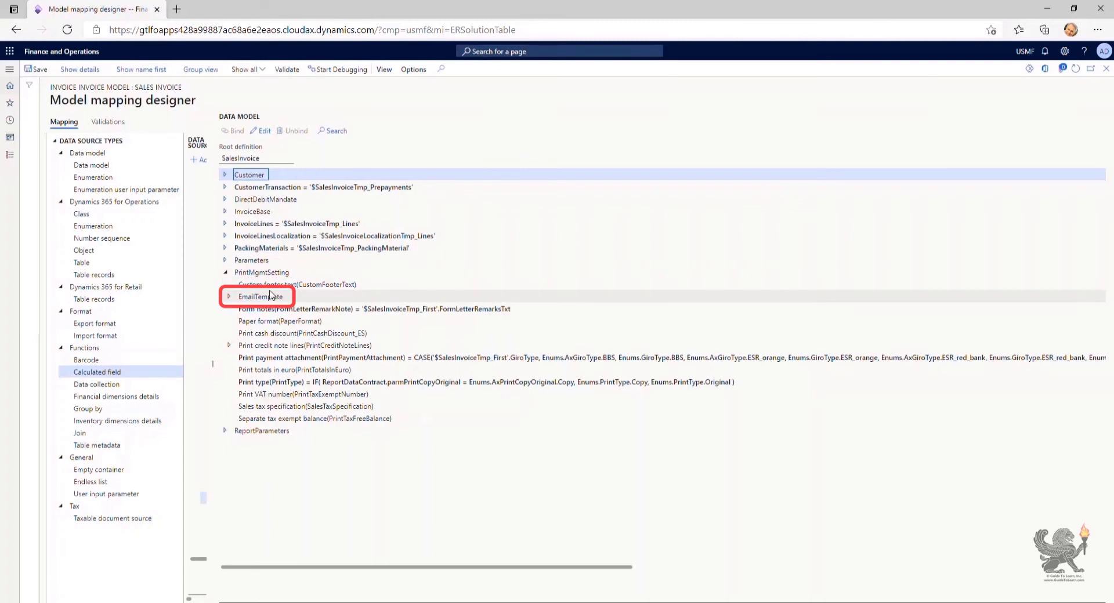
Bind EmailTemplate's Email subject(Subject) field to GTLPrintMgmt.GTLEr.EmailMessage.Subject
click(230, 298)
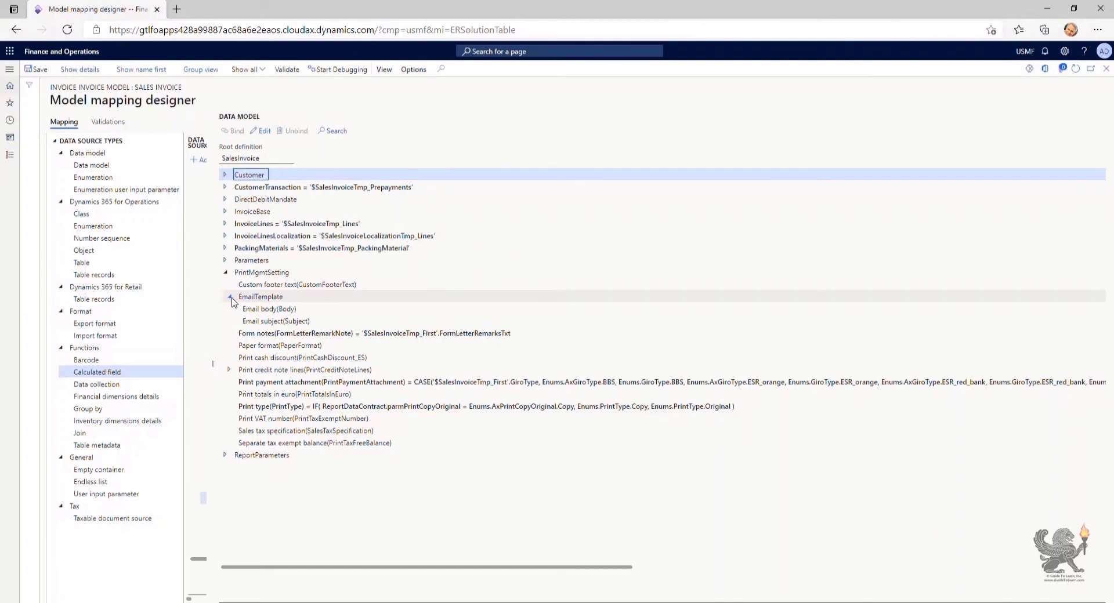
click(273, 321)
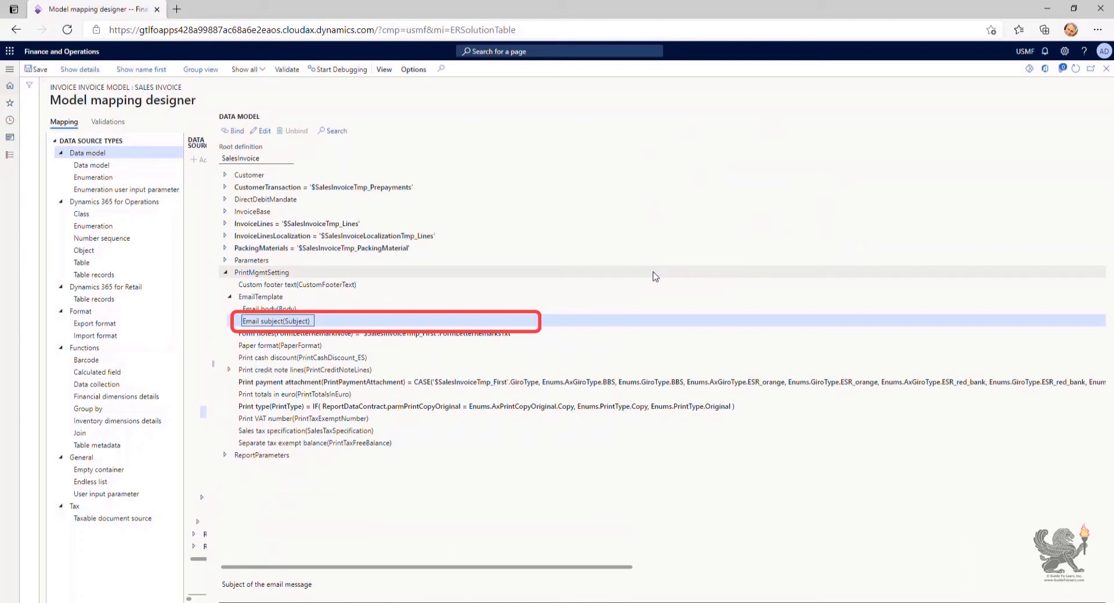
click(235, 132)
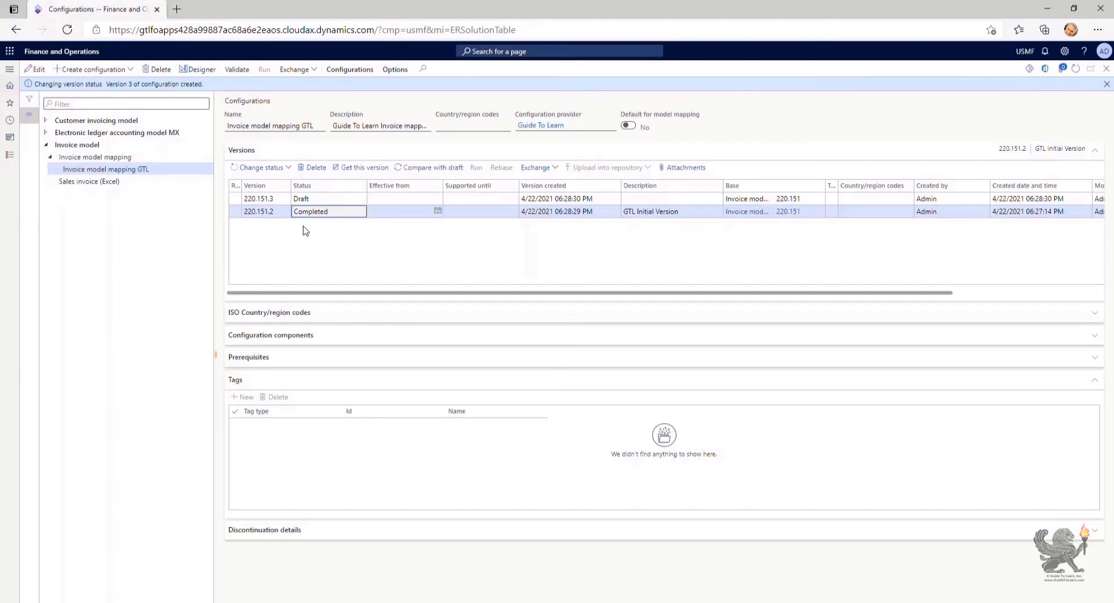
Select Sales invoice (Excel) in the configuration tree and begin creating a new configuration from it
click(89, 181)
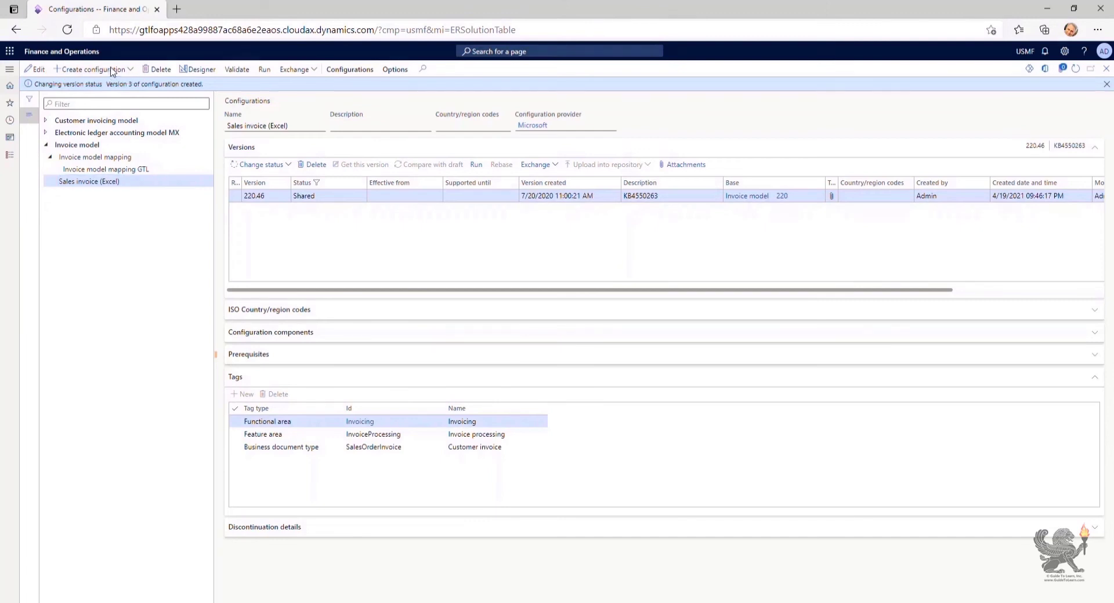
click(112, 70)
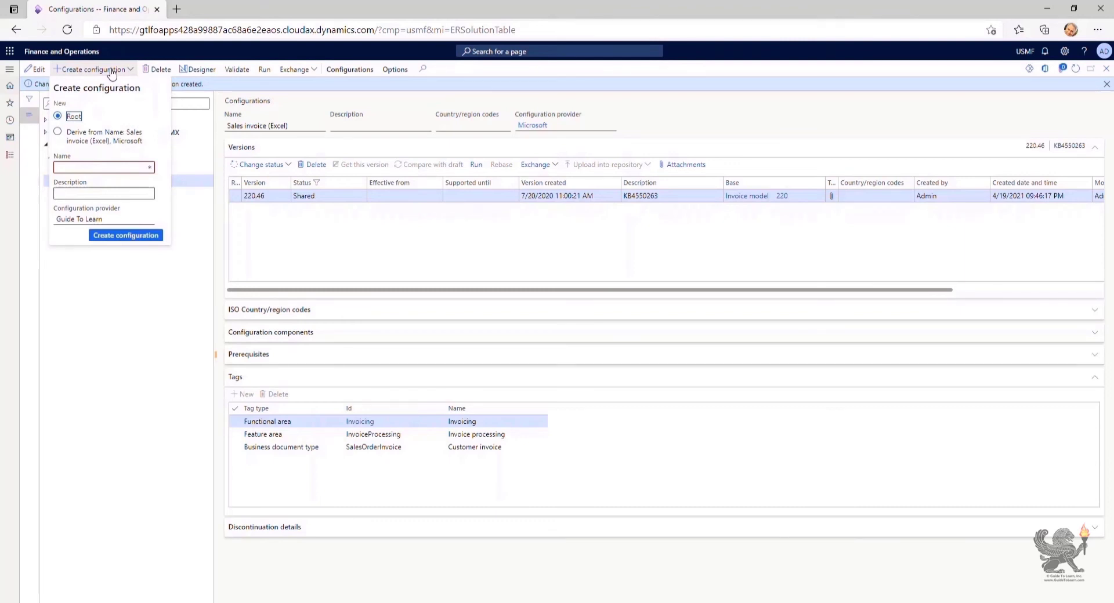
Derive from Sales invoice (Excel), naming it 'Sales Invoice (Excel) GTL' with a matching description
click(102, 142)
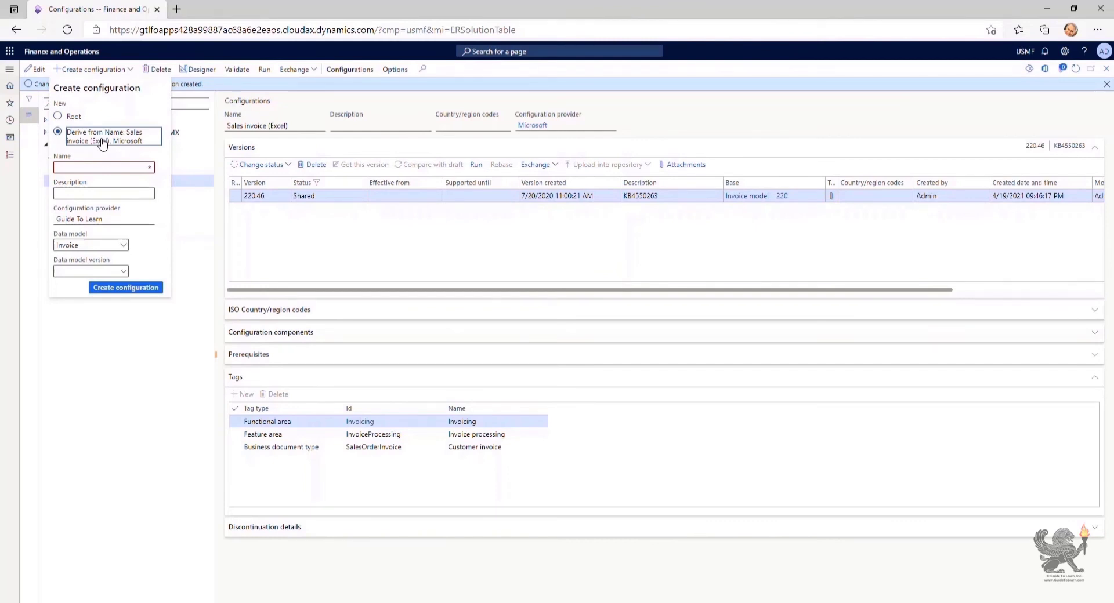
click(96, 168)
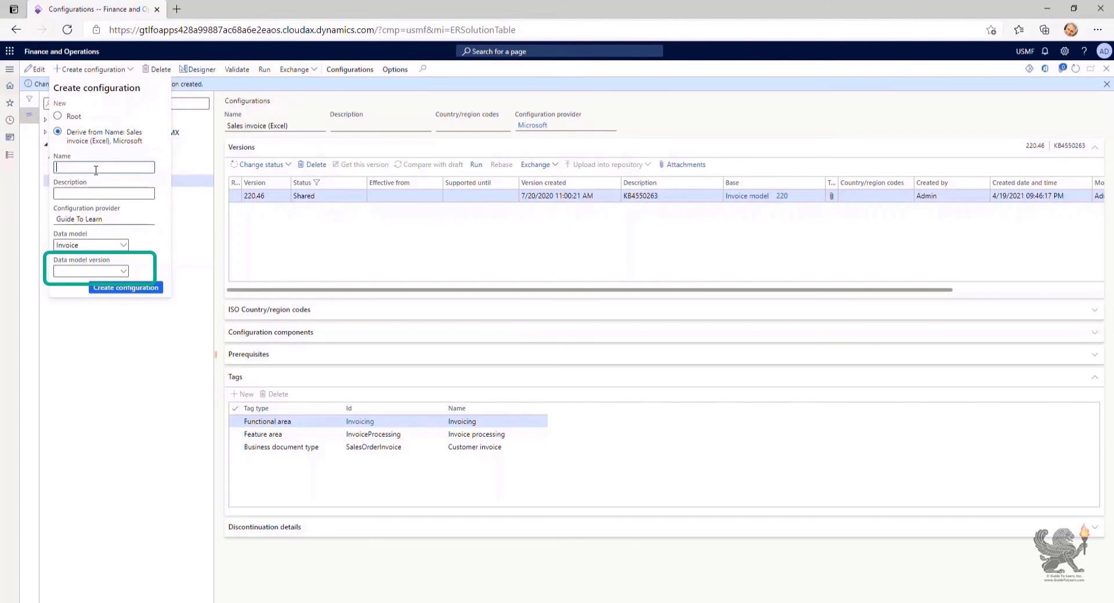
text(Sales Invoice (Excel) GTL)
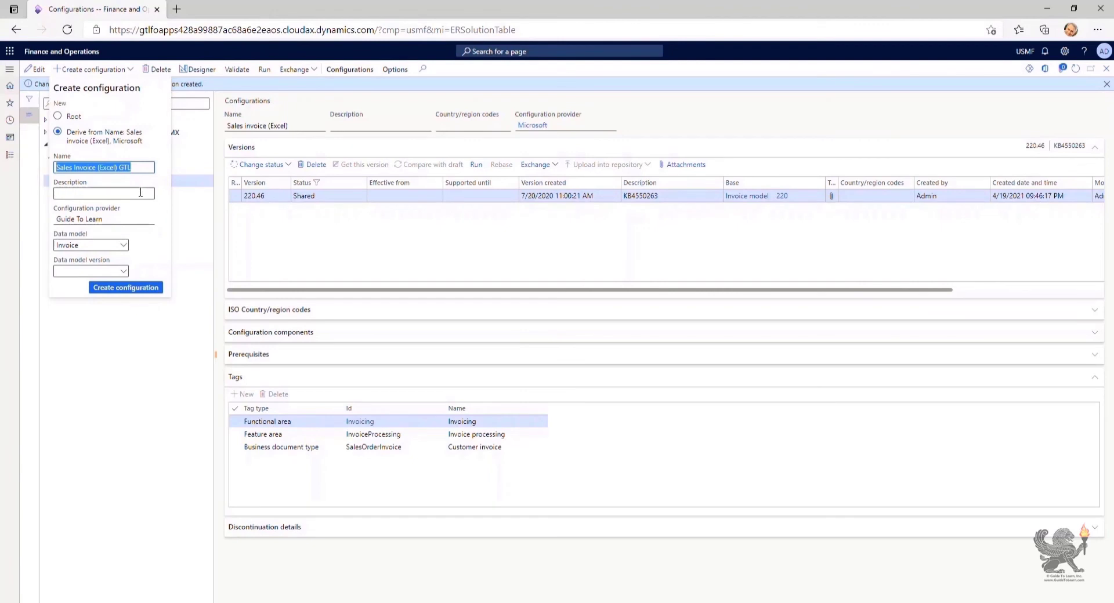
click(140, 192)
text(Sales Invoice (Excel) GTL)
key(BackSpace)
key(BackSpace)
text(uide To Learn)
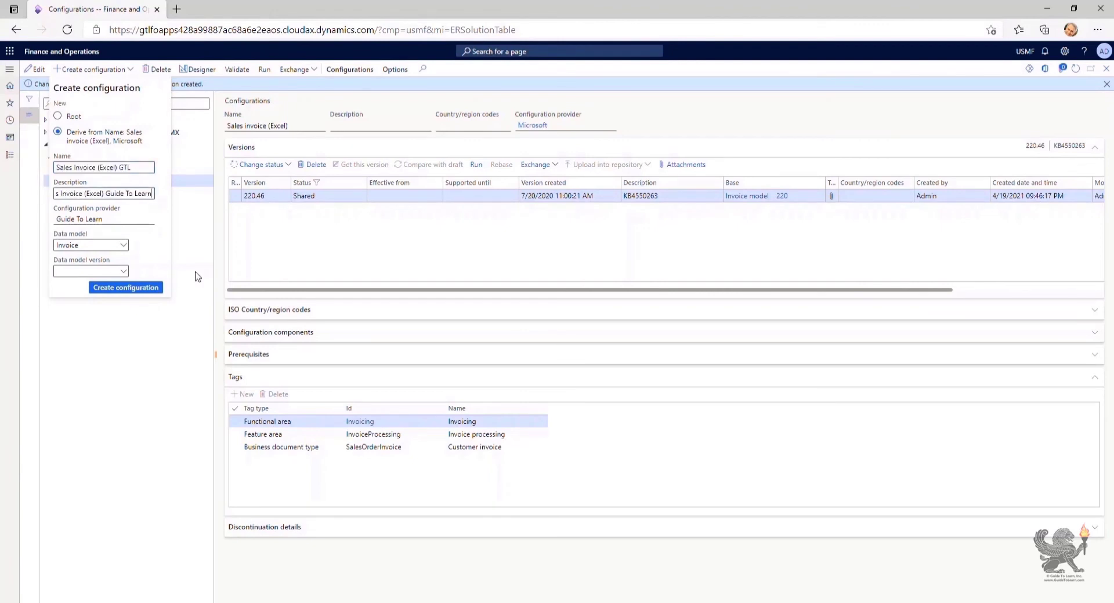
key(ctrl+a)
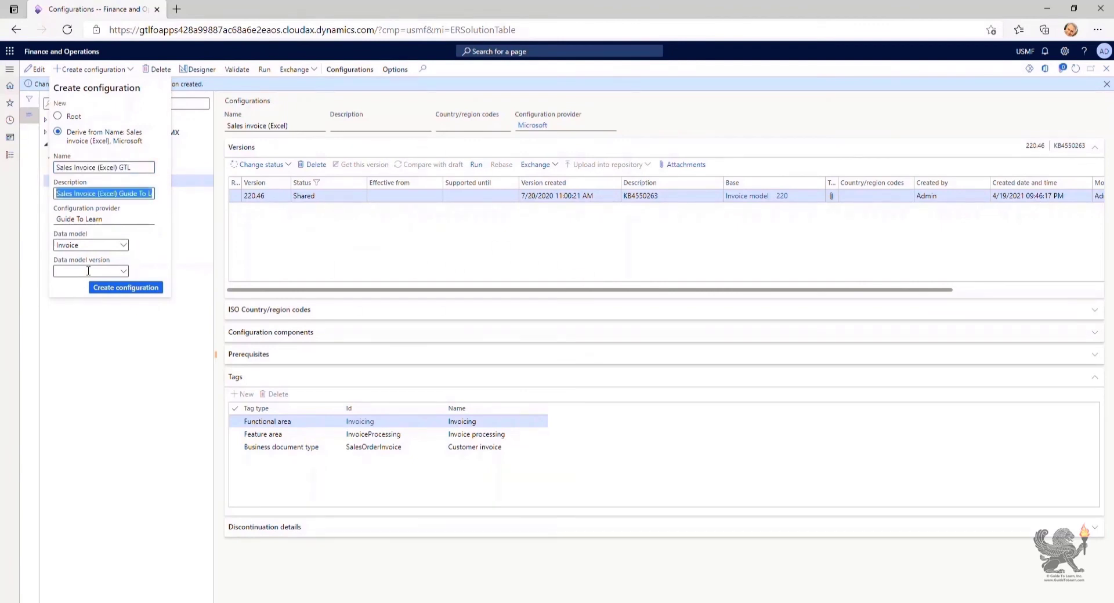
Choose Invoice as the data model and list its available versions
click(124, 247)
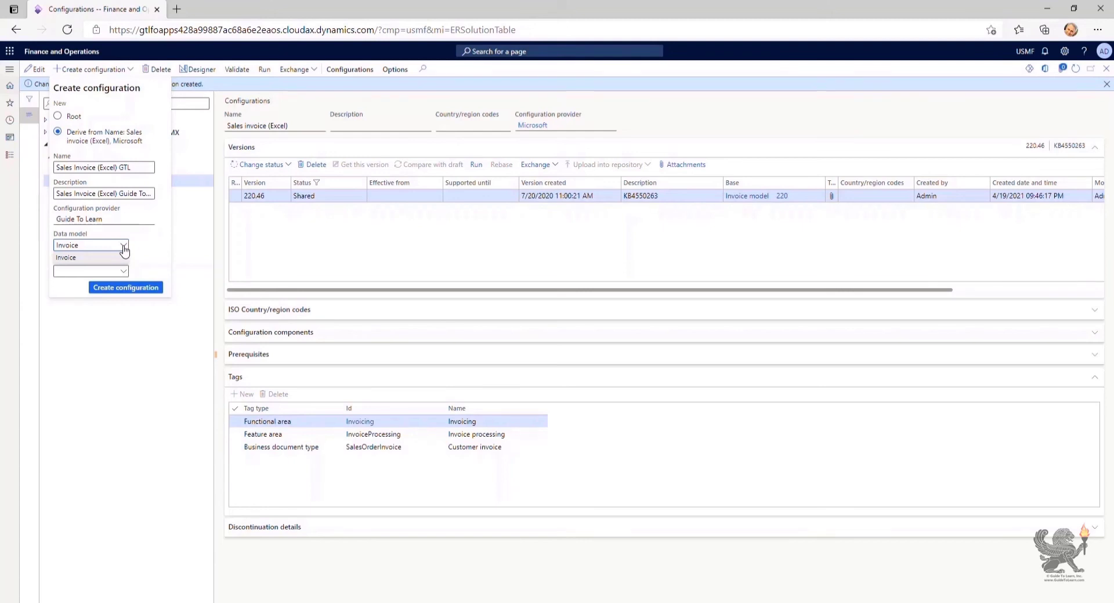
click(124, 257)
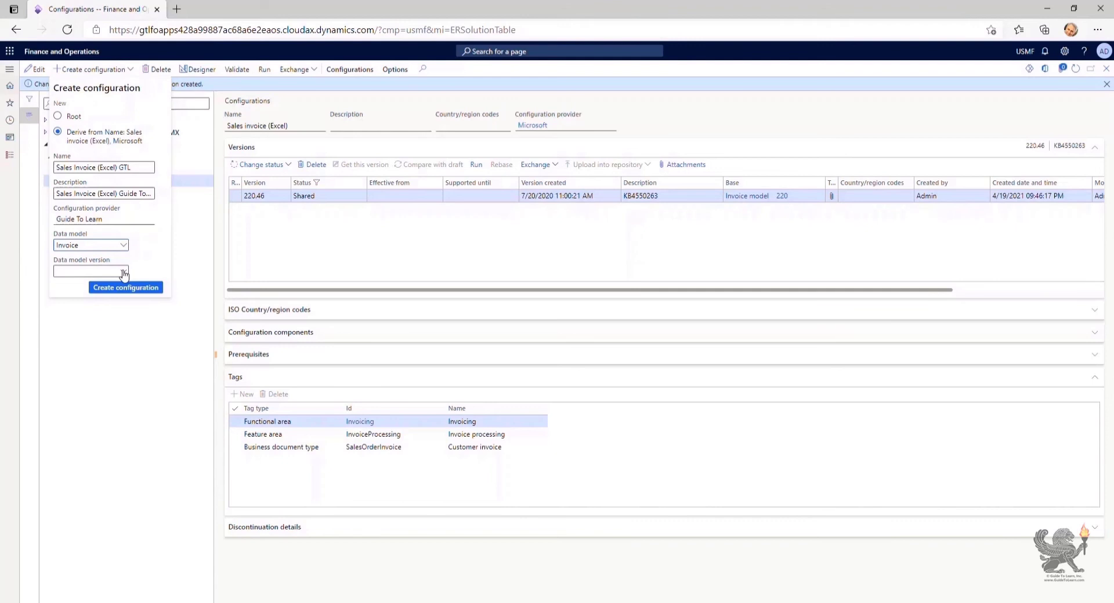
click(124, 273)
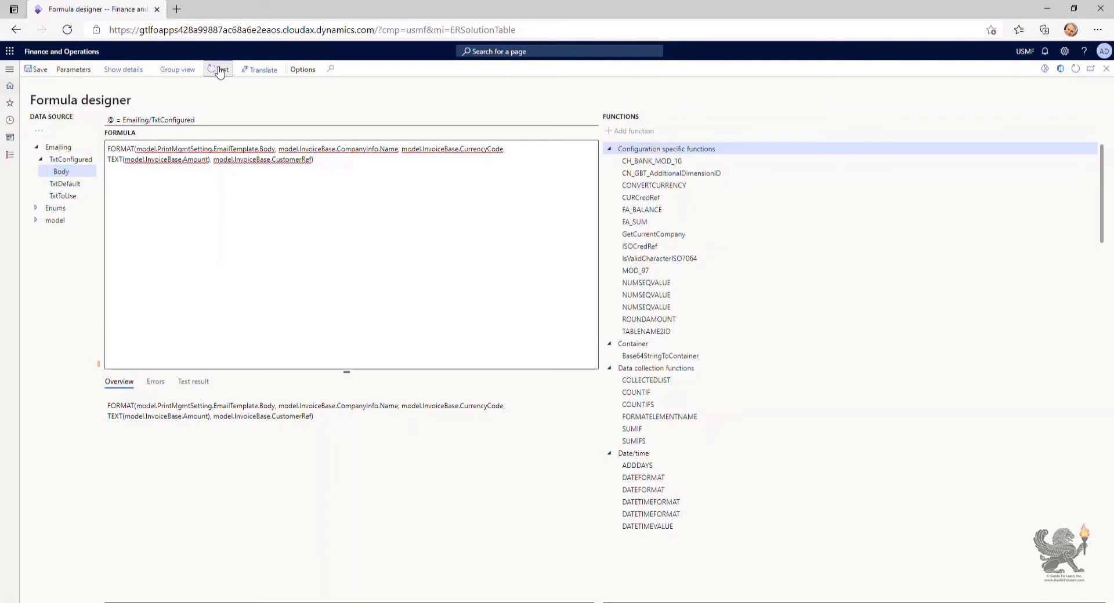
Show the Test expression parameters for the Body FORMAT formula
click(218, 69)
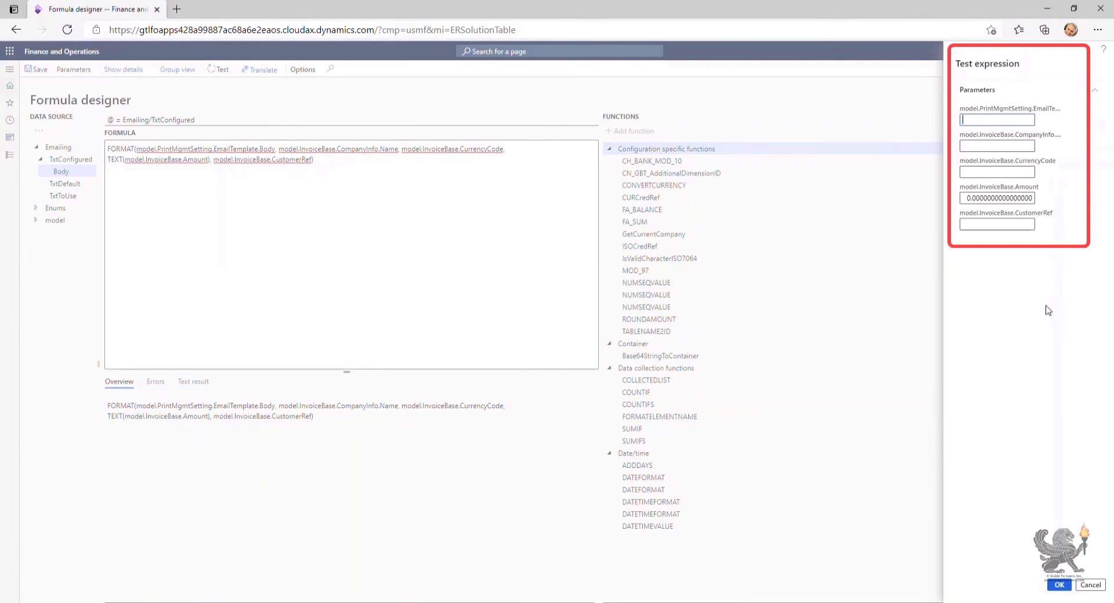
Cancel the formula test and close the Formula designer
click(1090, 585)
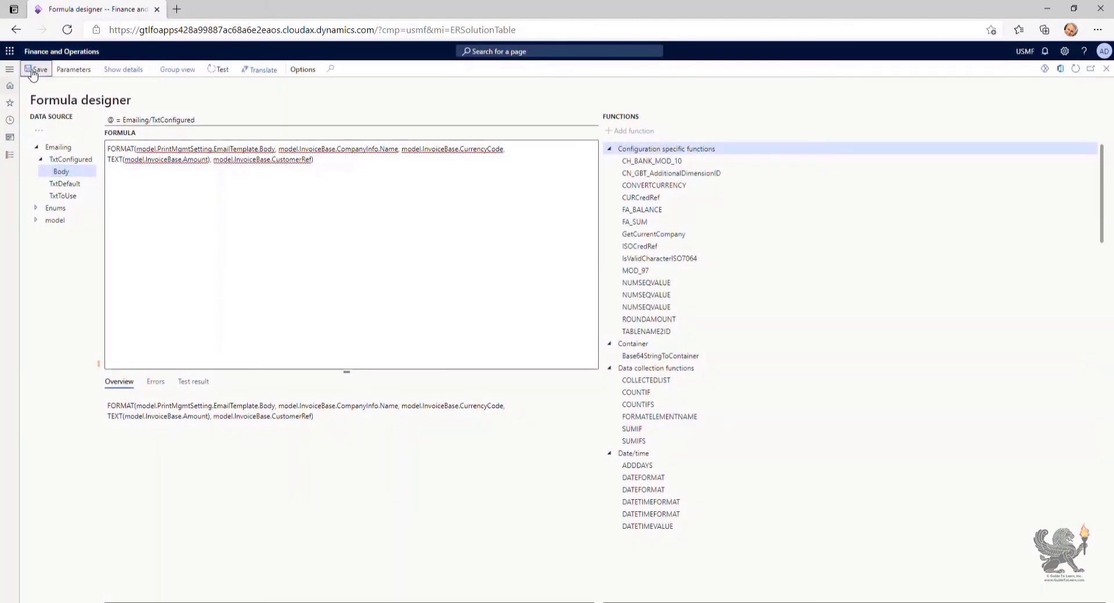
click(1106, 69)
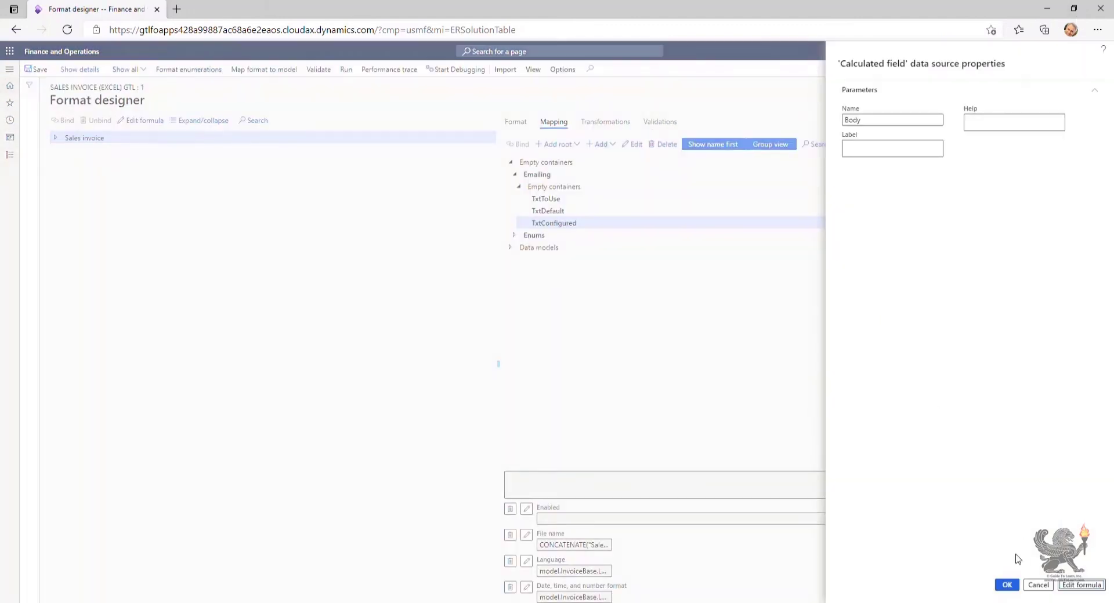
Confirm the Body field, then add a new Calculated field data source under TxtConfigured
click(1007, 584)
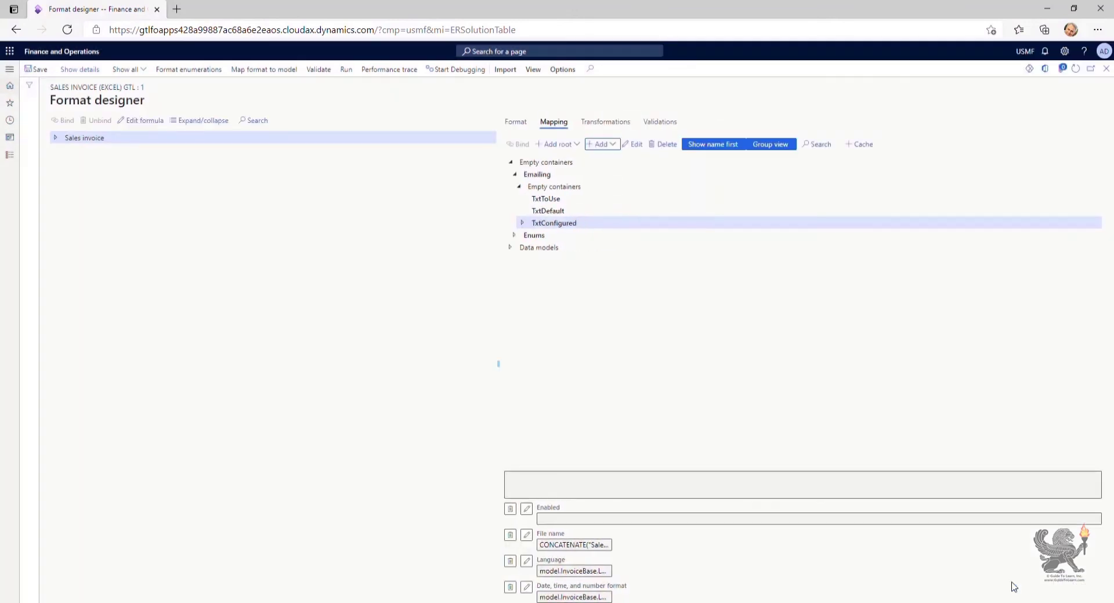
click(520, 227)
click(521, 223)
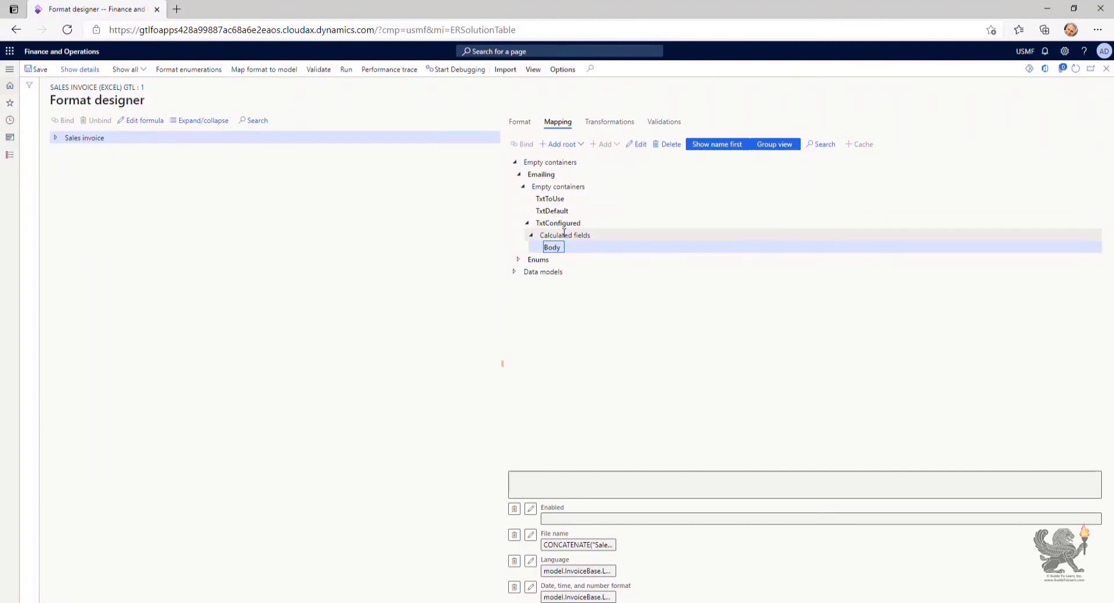
click(563, 234)
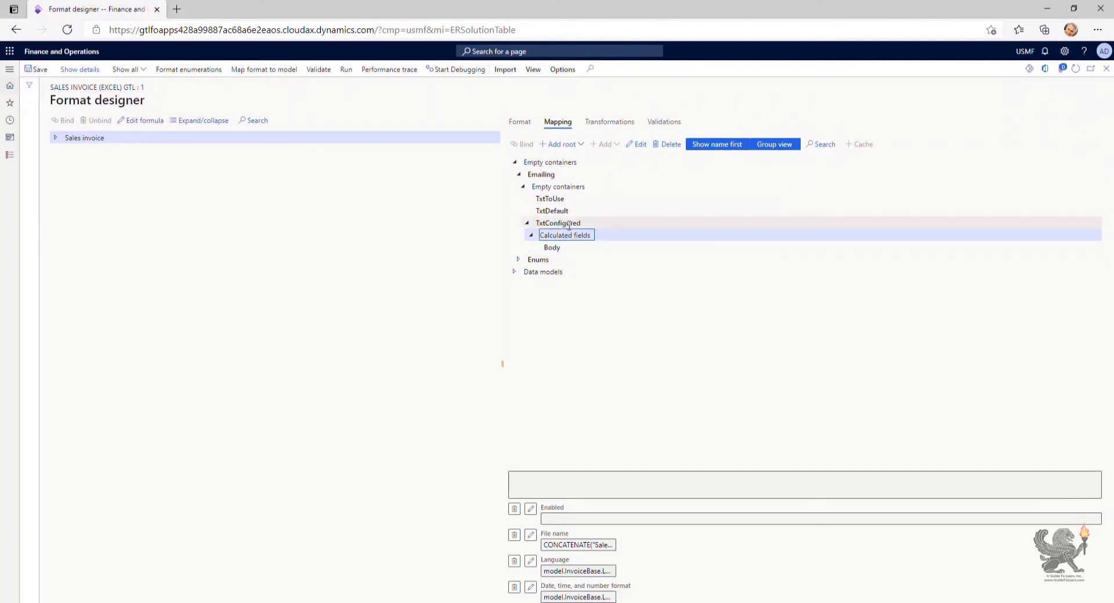
click(569, 225)
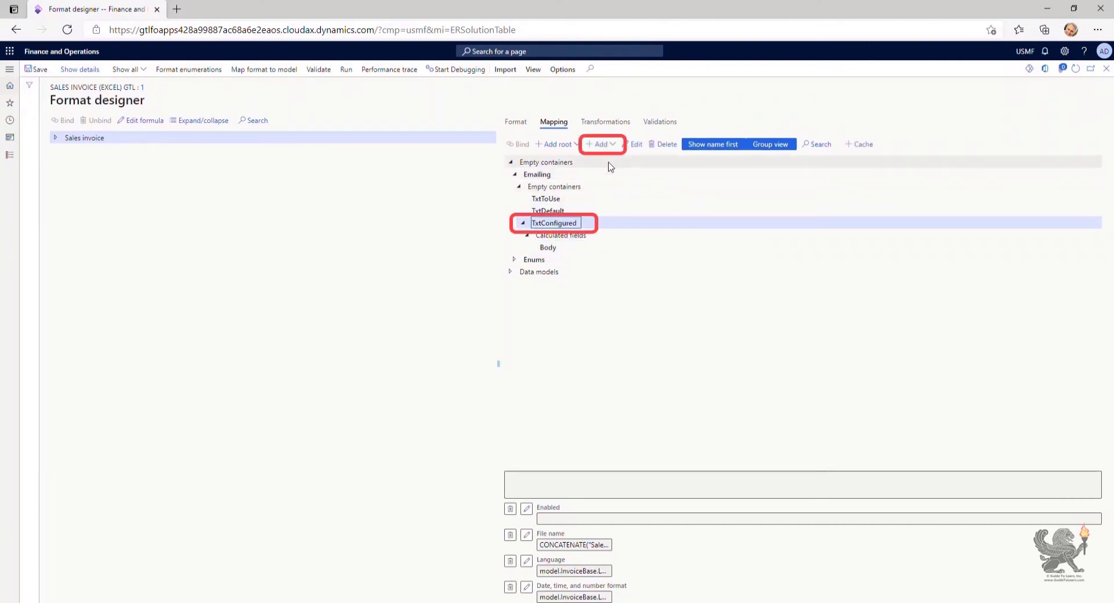
click(606, 145)
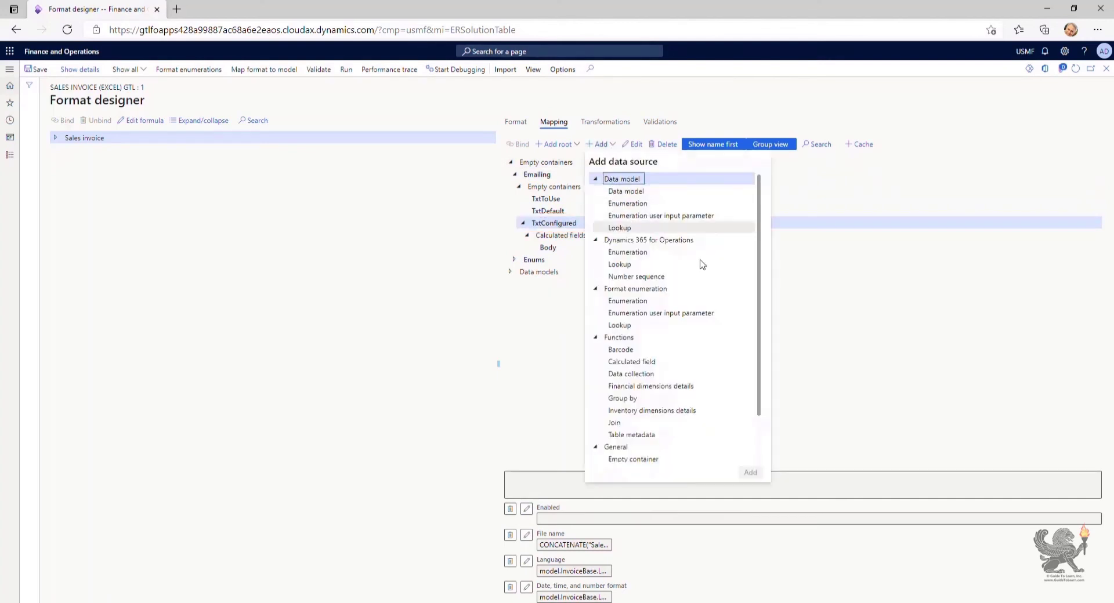
click(726, 362)
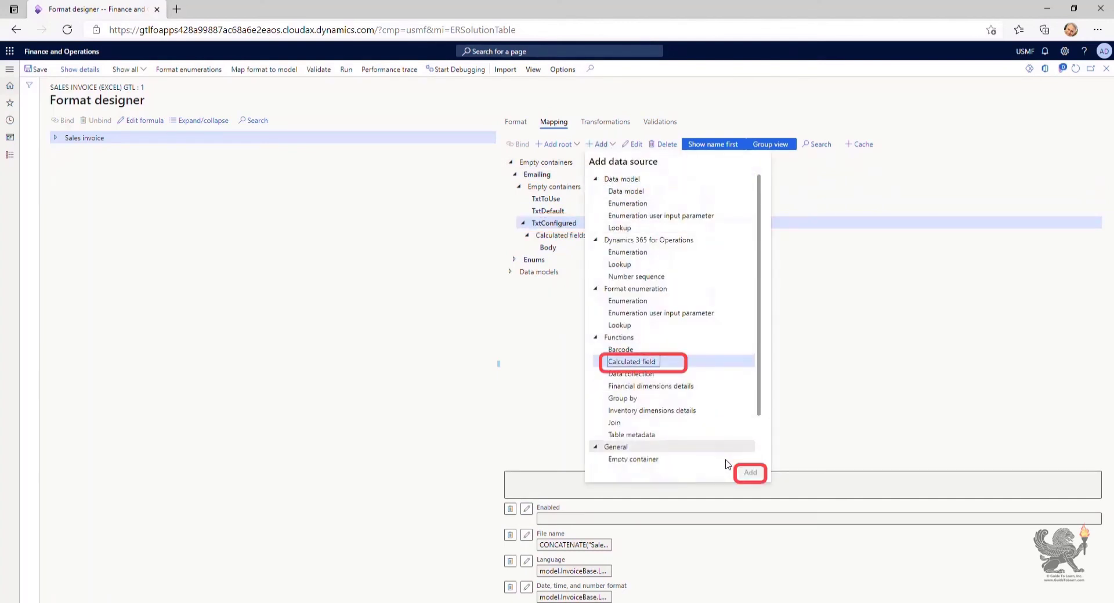
click(748, 472)
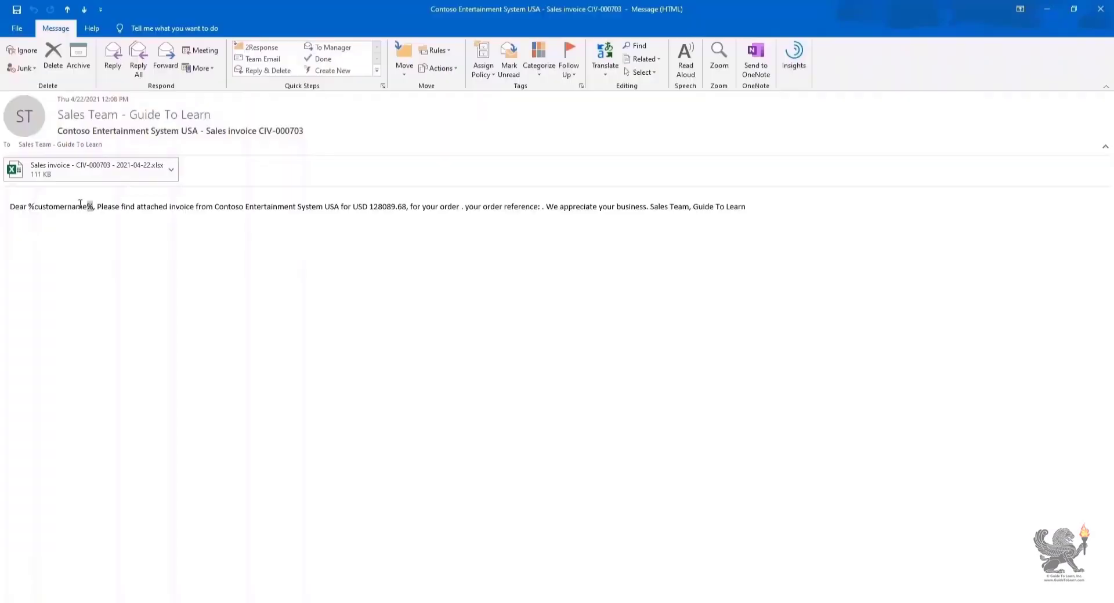
In the received Outlook invoice email, select the unresolved %customername% placeholder
double_click(58, 206)
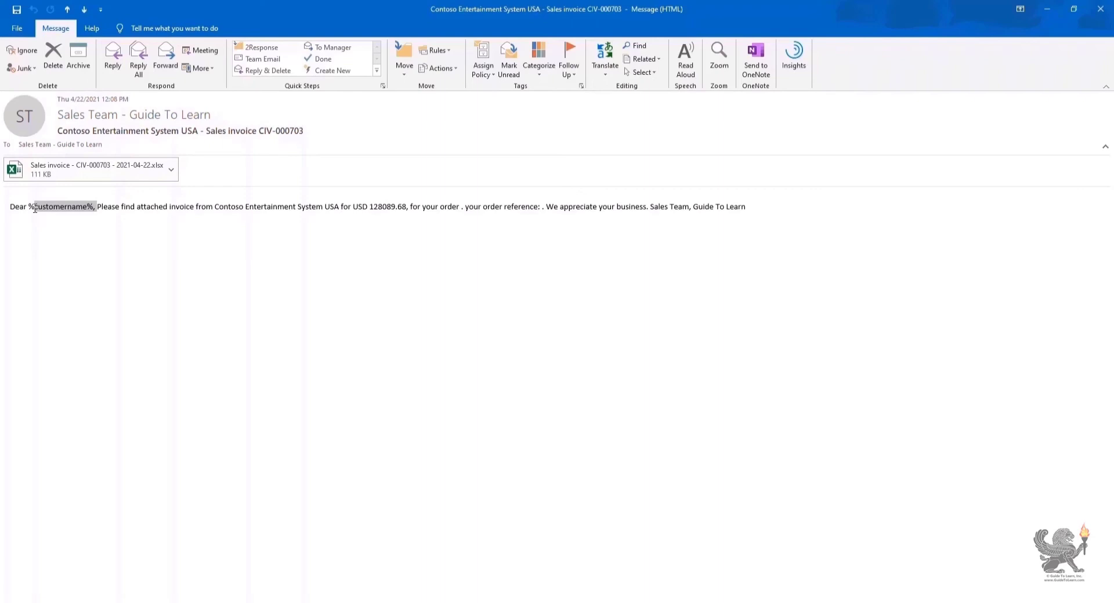
Extend the selection to cover the whole %customername% placeholder, including the leading %
drag(35, 208, 29, 208)
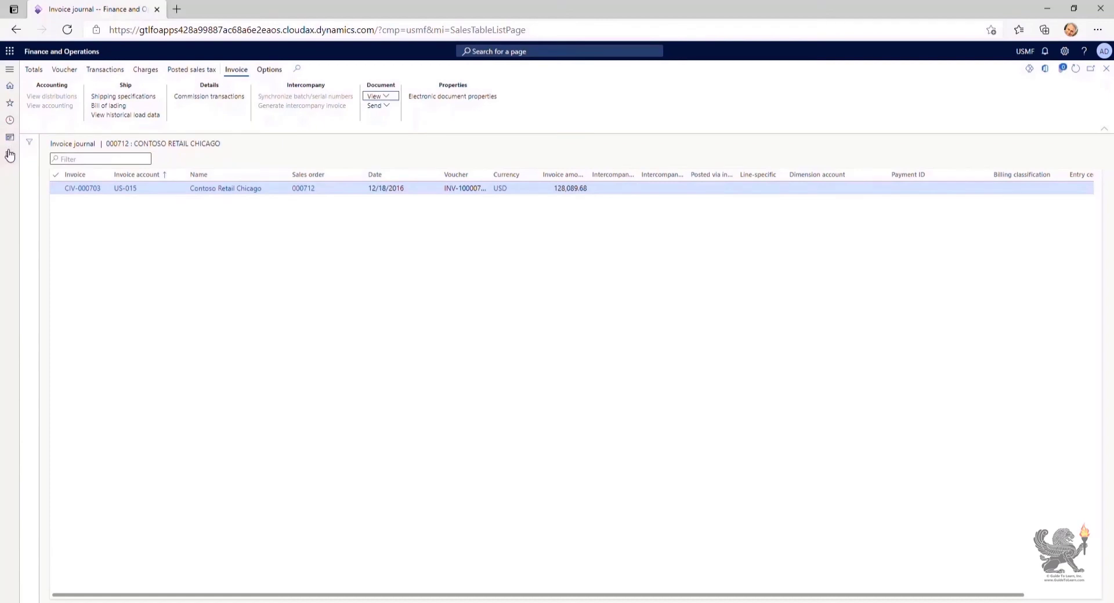
Go to Electronic reporting configurations and select Sales Invoice (Excel) GTL under Invoice model
click(10, 154)
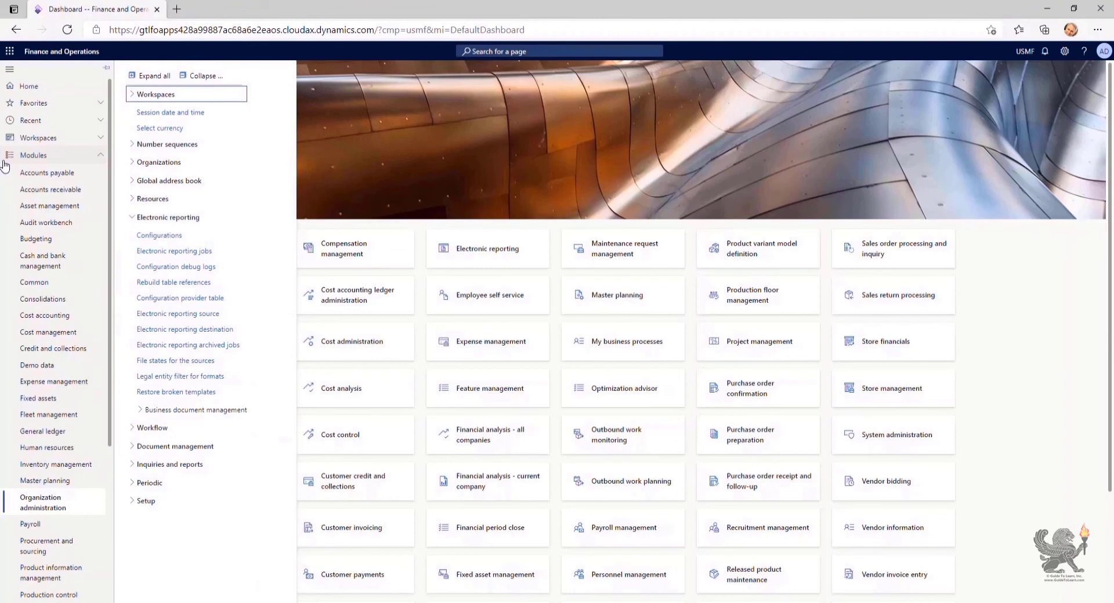
click(149, 101)
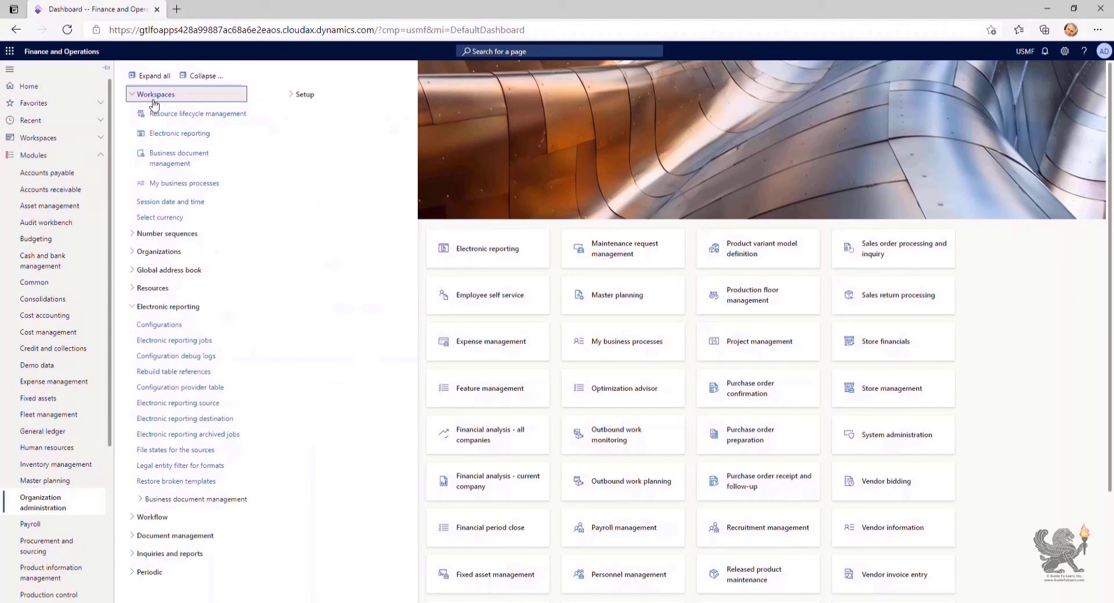
click(174, 133)
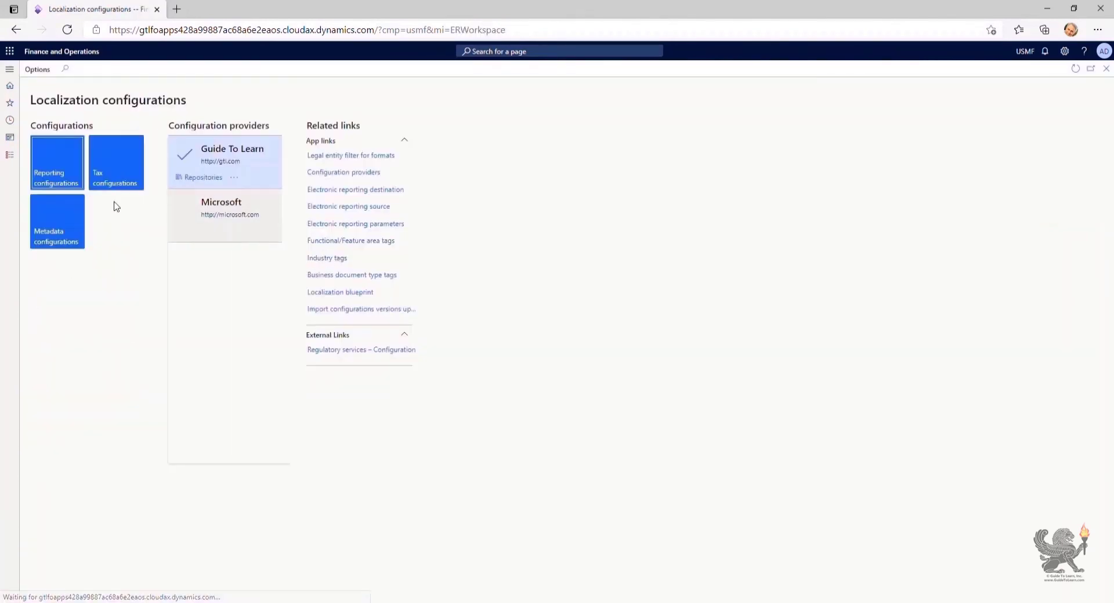
click(52, 174)
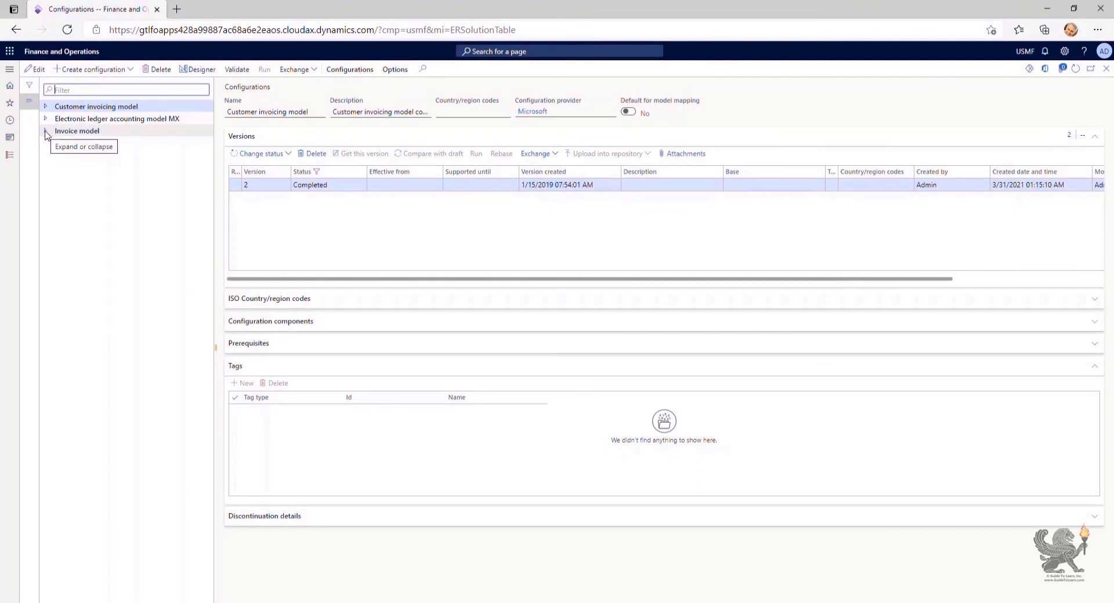
click(47, 132)
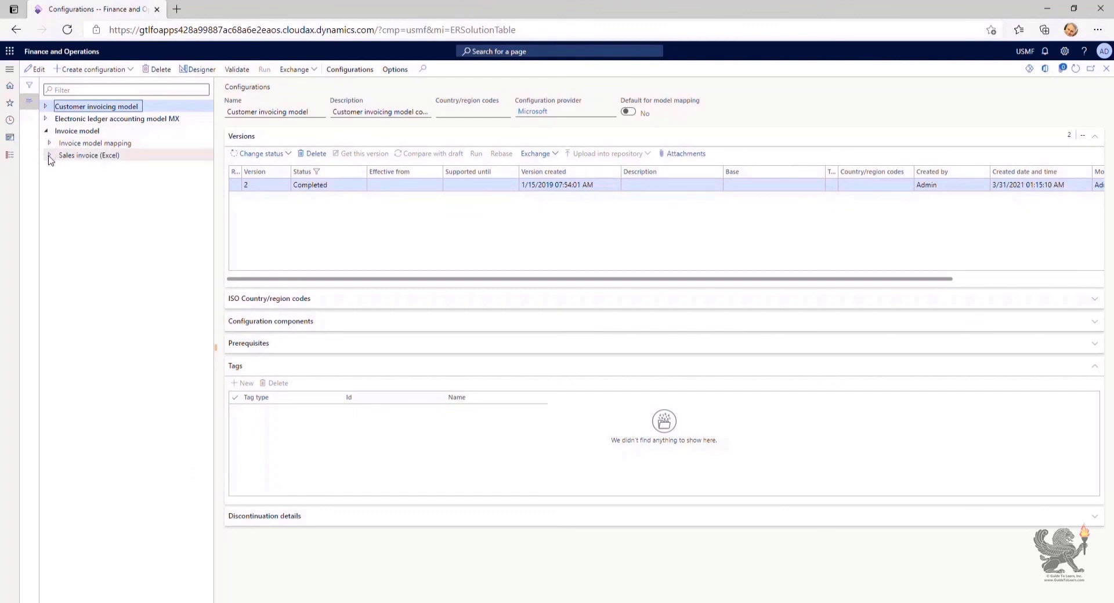
click(51, 154)
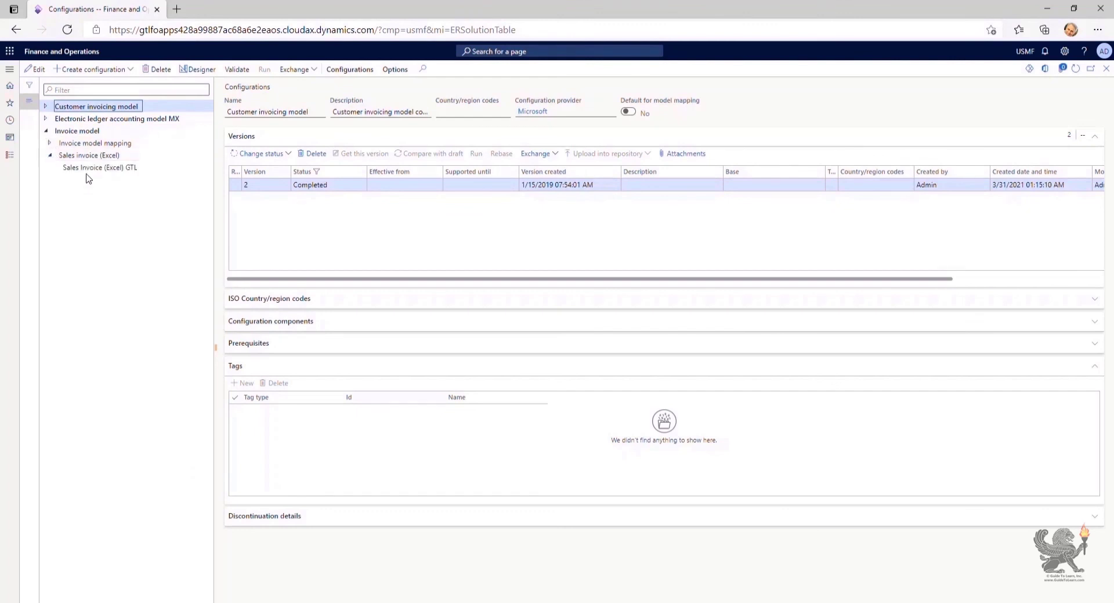
click(88, 168)
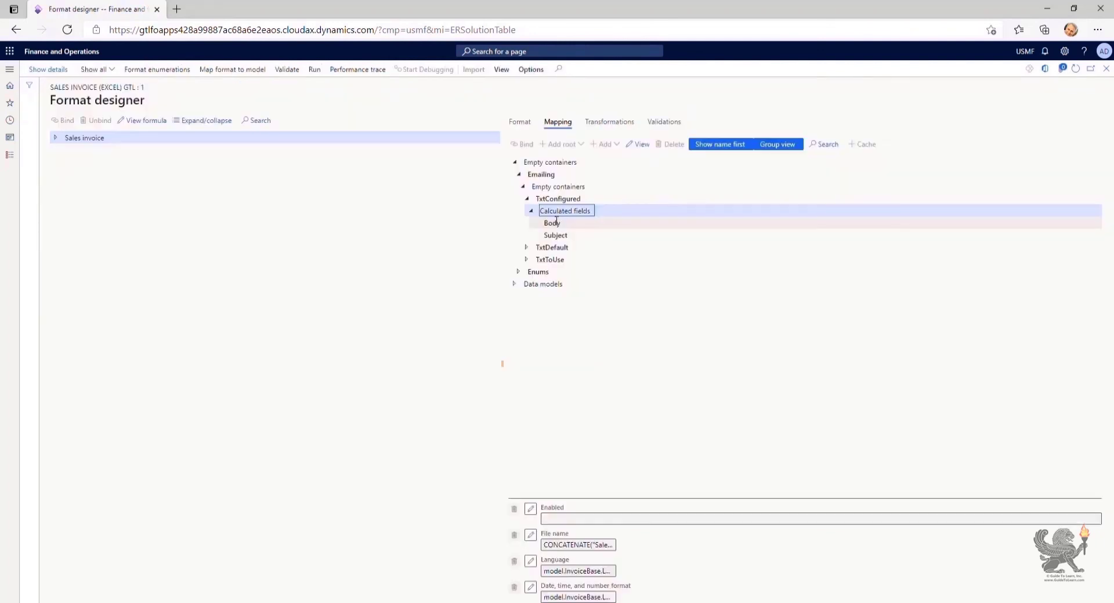
Select the Body calculated field under TxtConfigured and open its formula
click(554, 222)
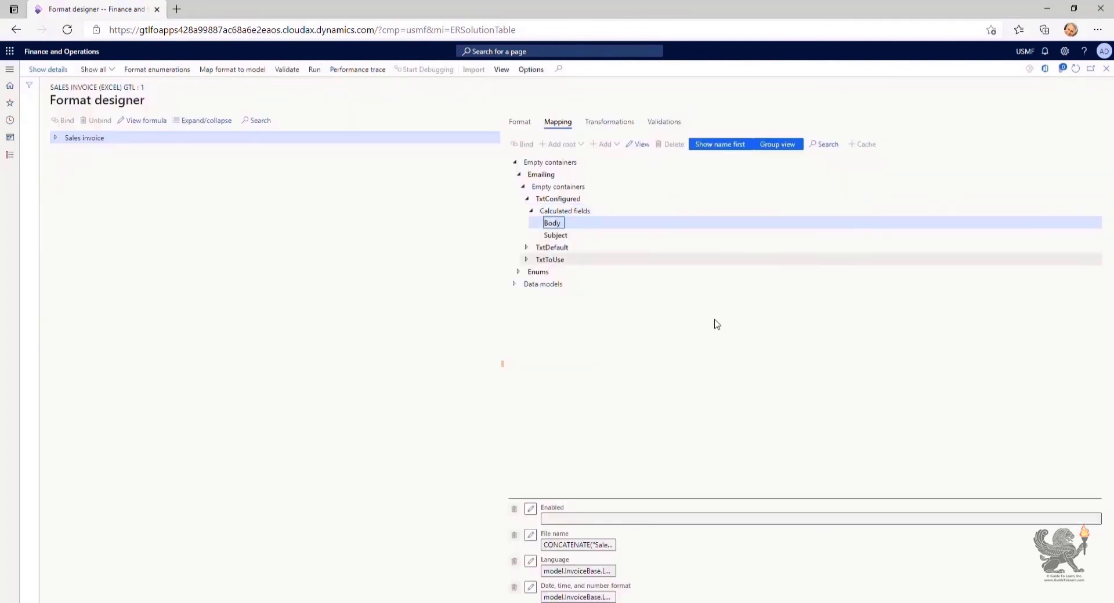
click(638, 144)
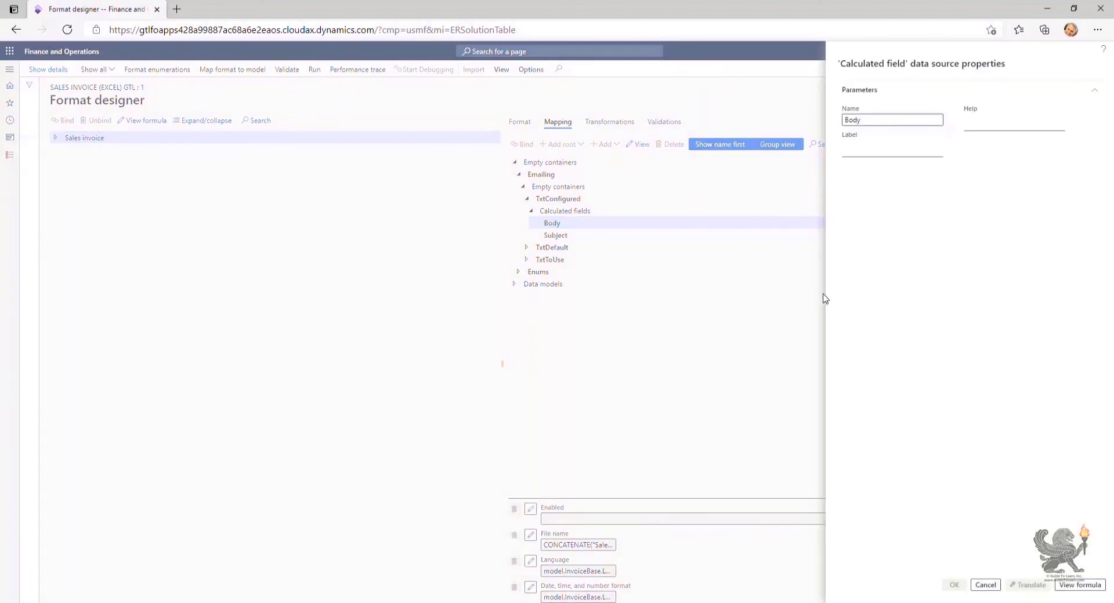
click(1080, 585)
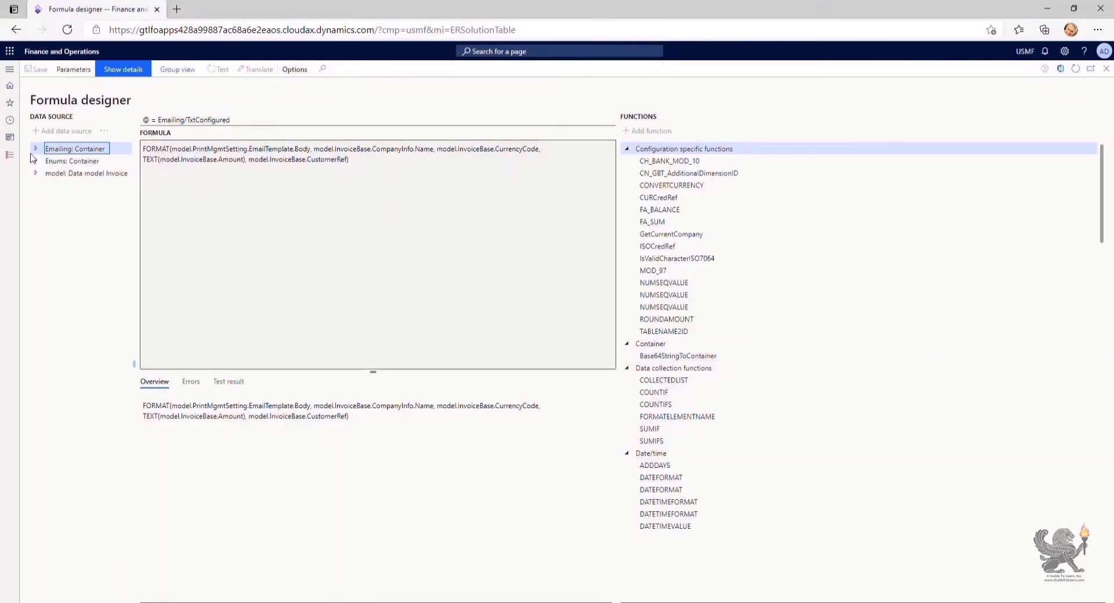
Expand Emailing > TxtConfigured and review its configured Body and Subject formulas
click(36, 149)
click(51, 160)
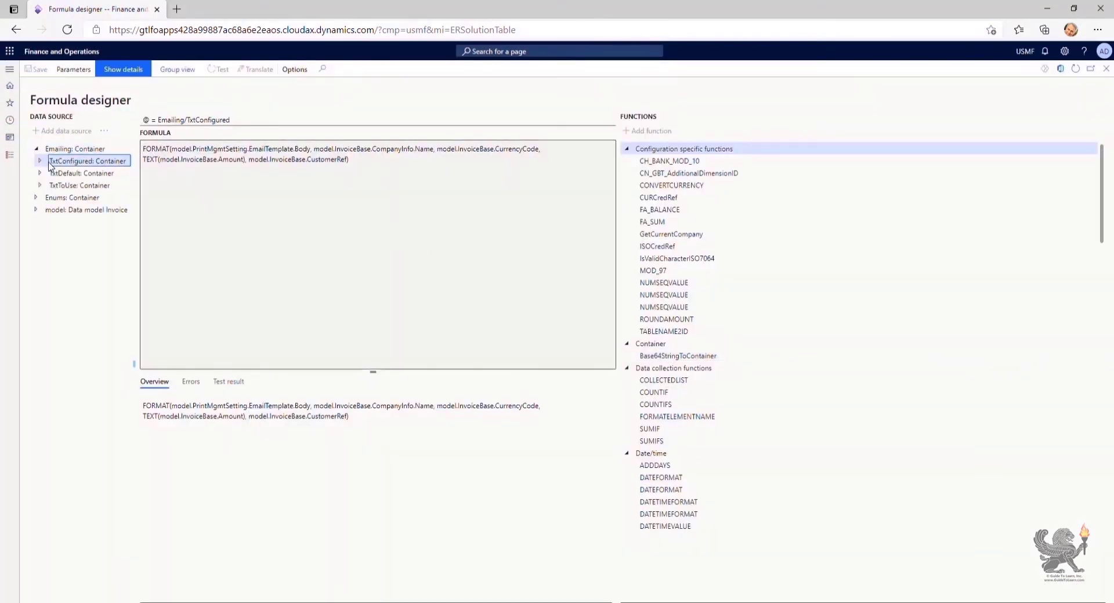
click(40, 160)
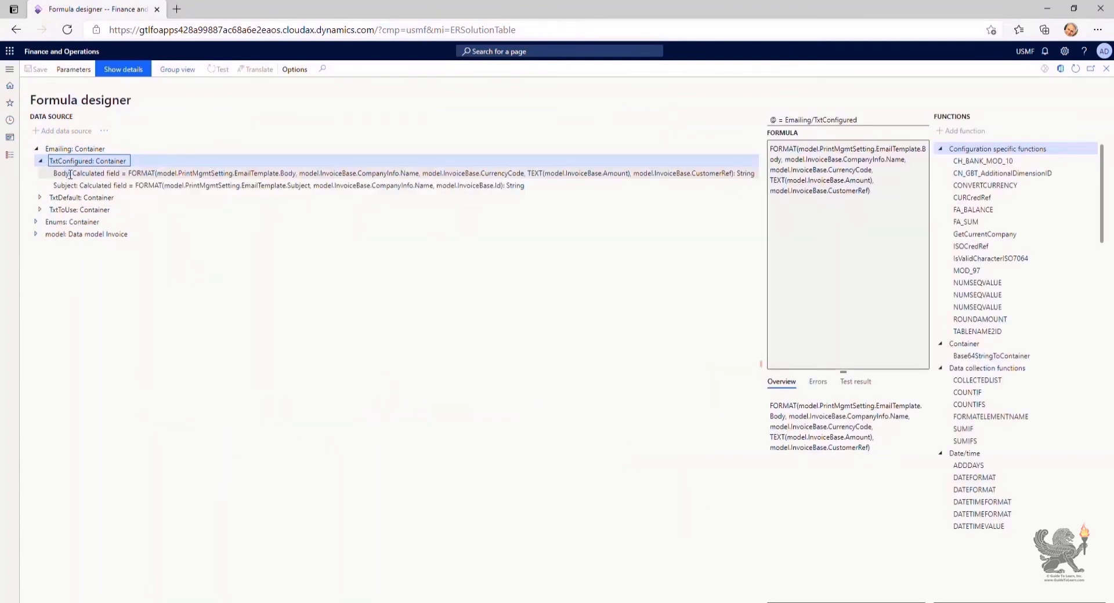
click(70, 174)
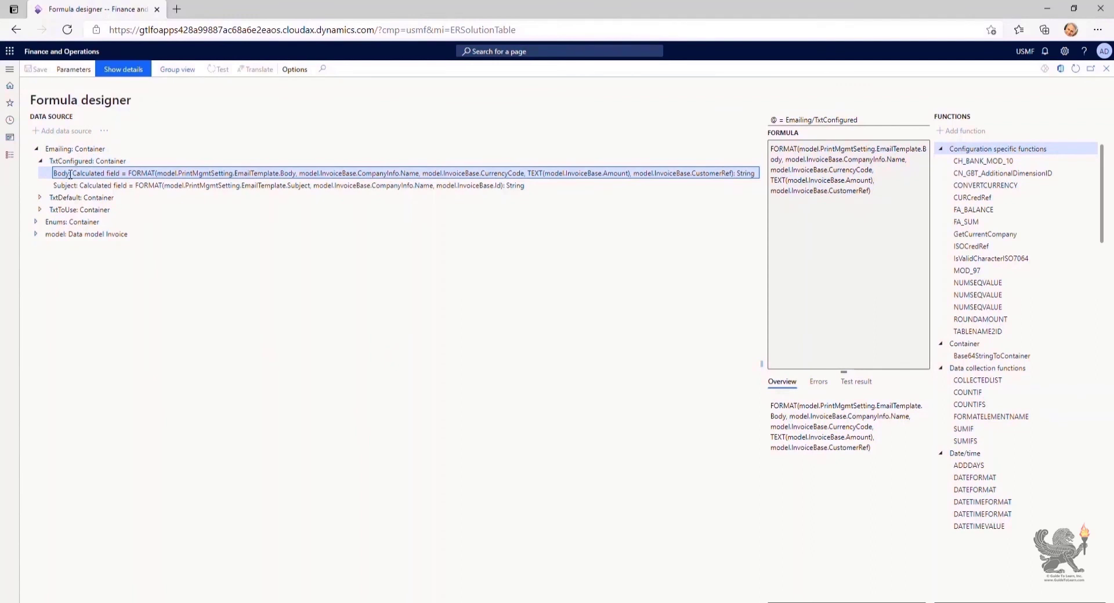
click(72, 185)
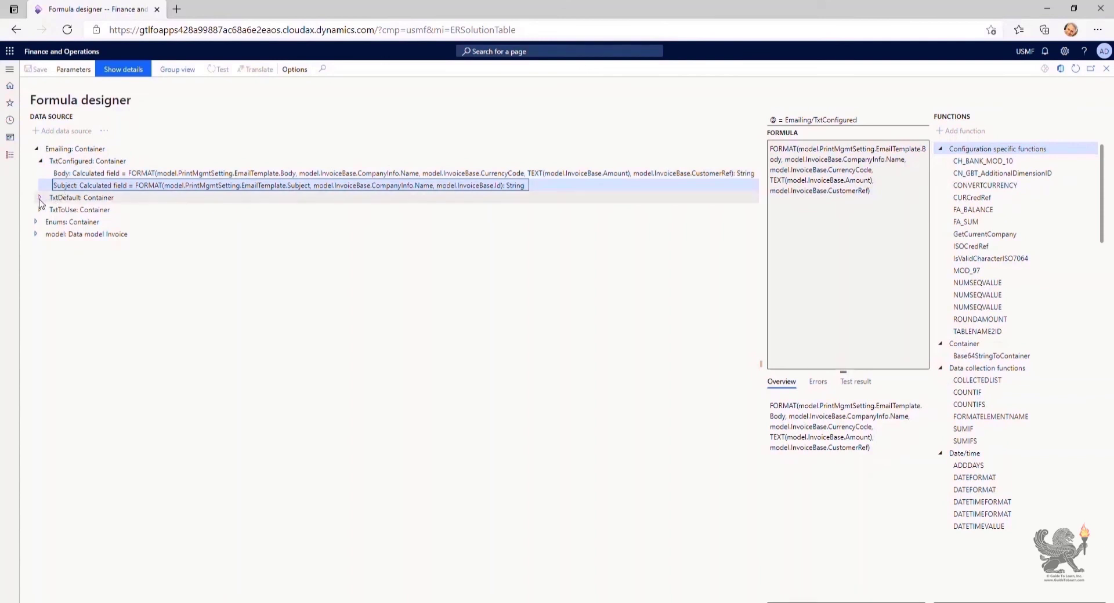
Compare the default Body formula under TxtDefault, then leave the formula designer
click(40, 197)
click(66, 208)
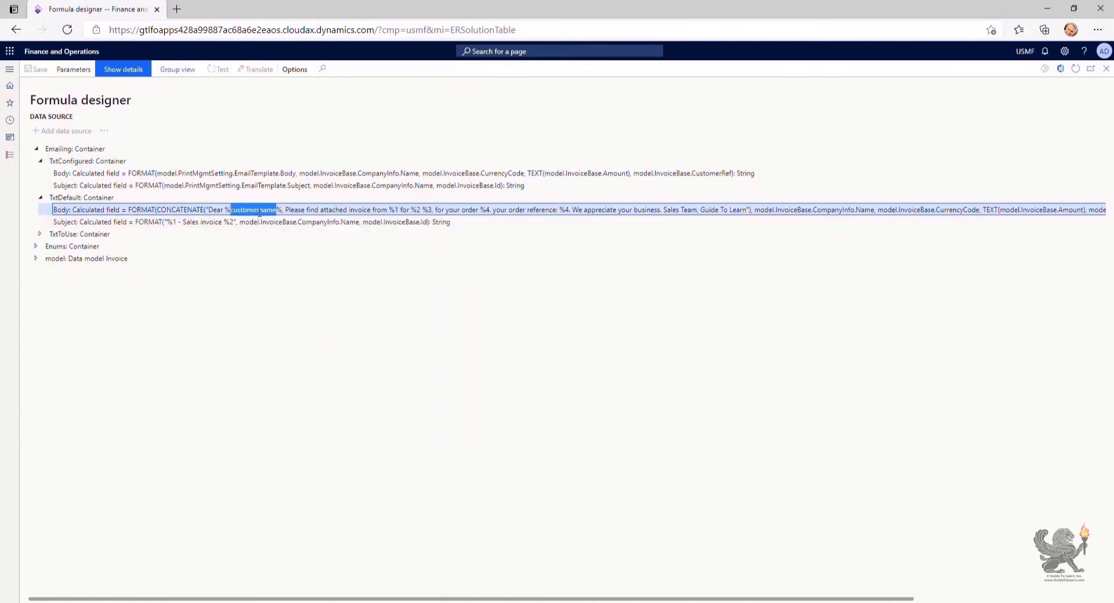
triple_click(259, 212)
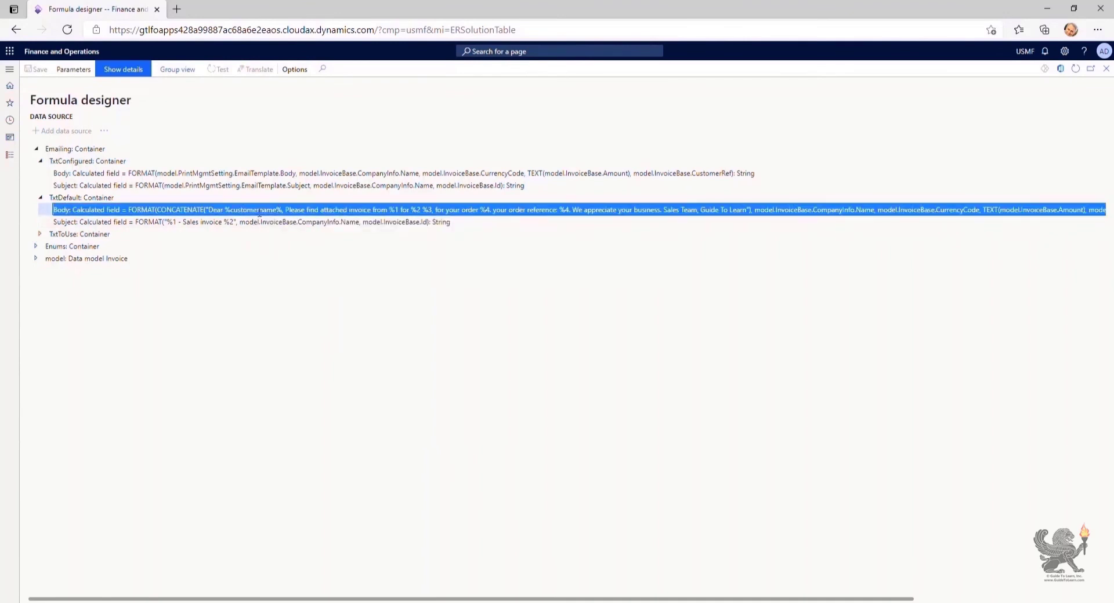
click(1106, 68)
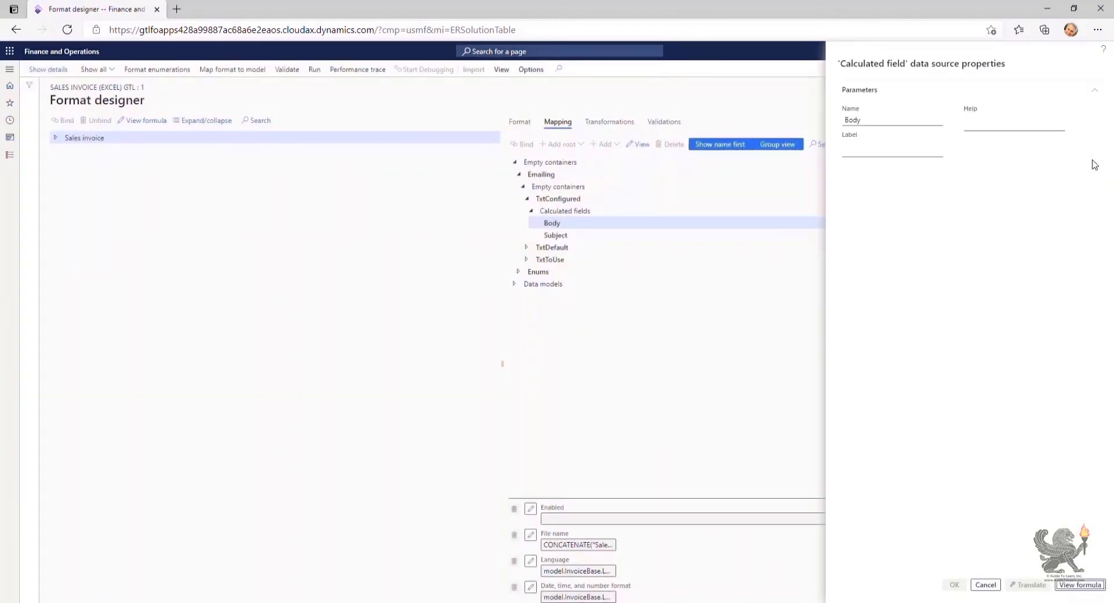
Close the current designer and open draft version 220.46.2 of Sales Invoice (Excel) GTL in the designer
click(985, 585)
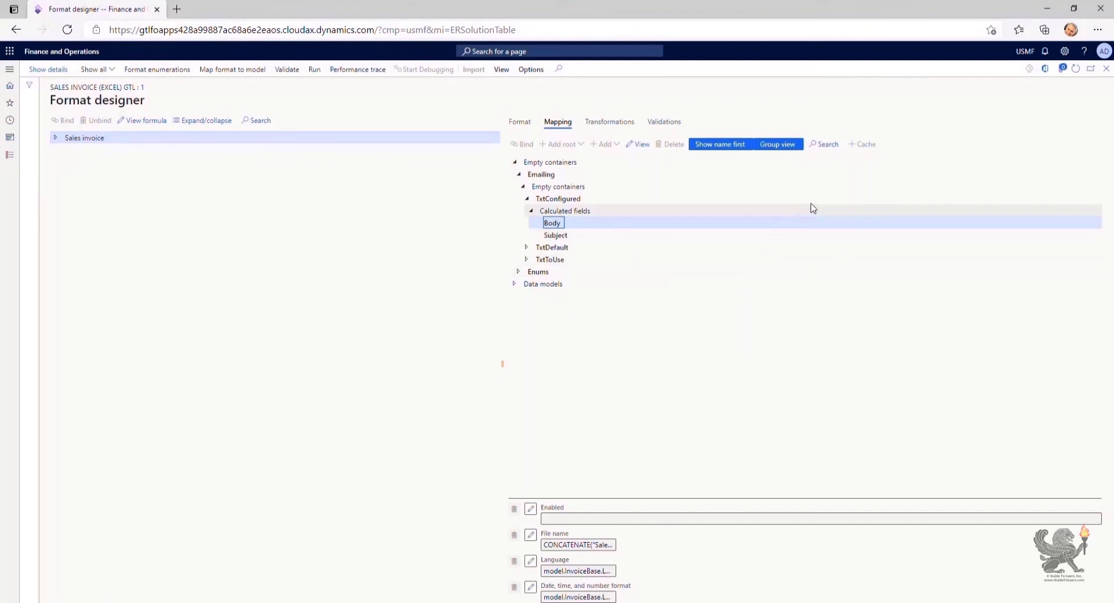
click(1107, 70)
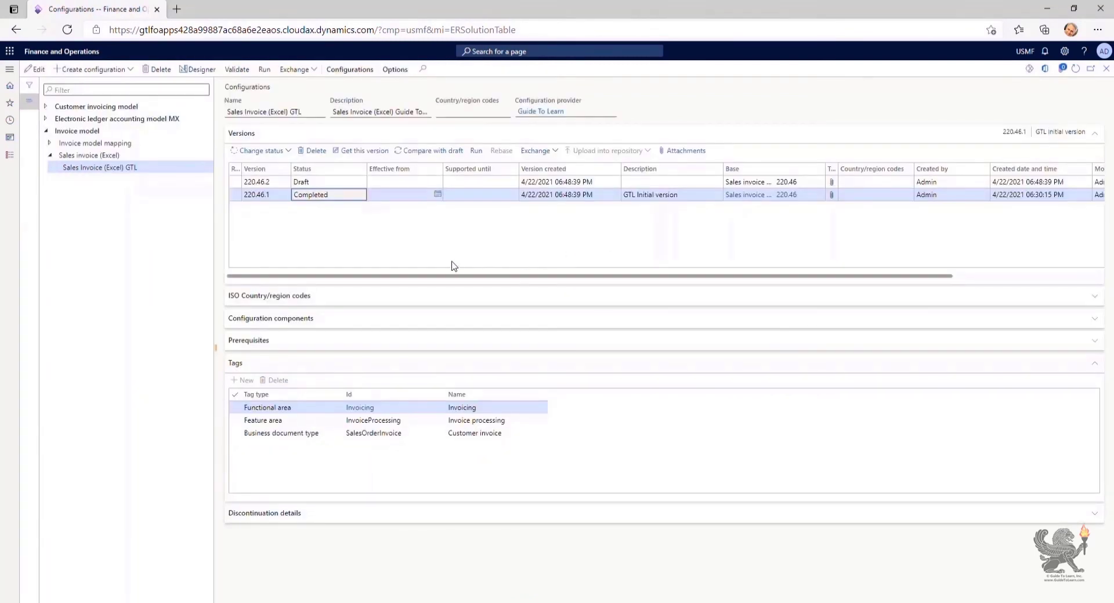
click(331, 181)
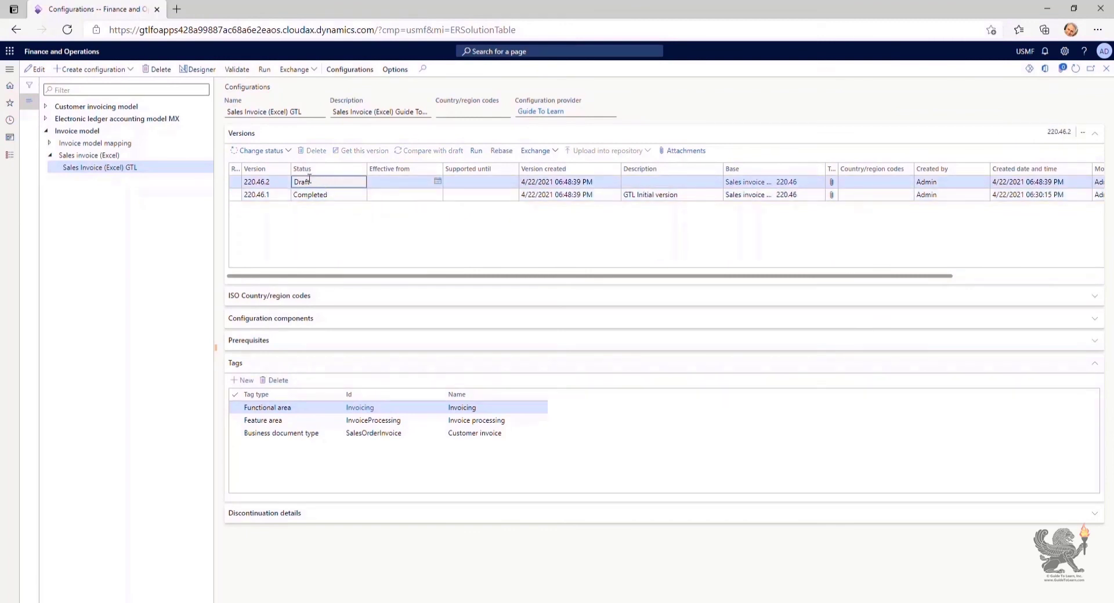
click(189, 71)
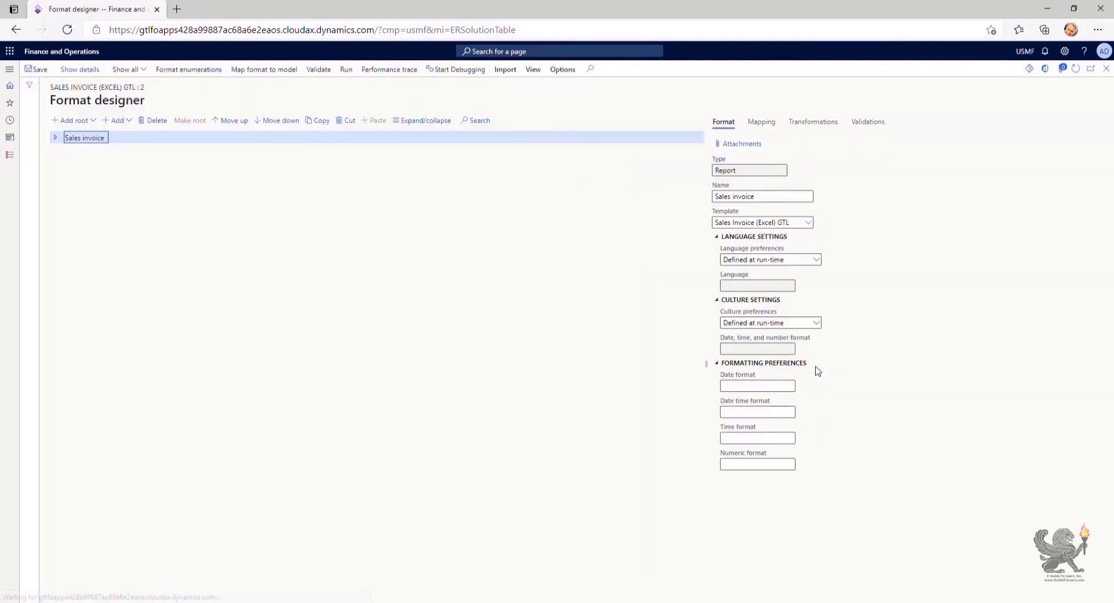
On the Mapping tab, open the formula of Empty containers > Emailing > TxtDefault > Body for editing
click(762, 127)
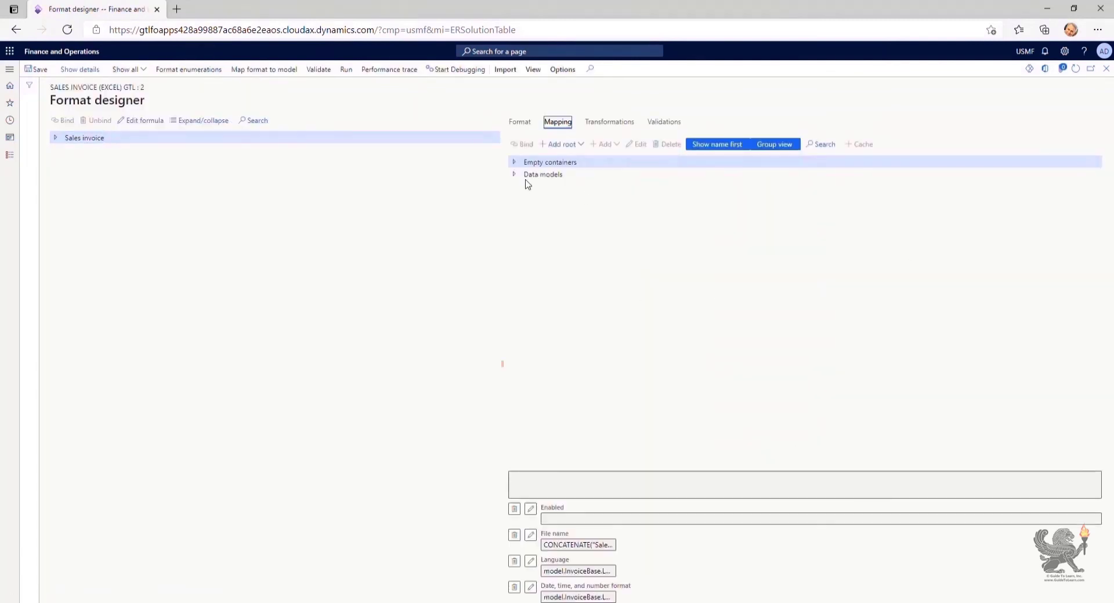
click(516, 163)
click(518, 174)
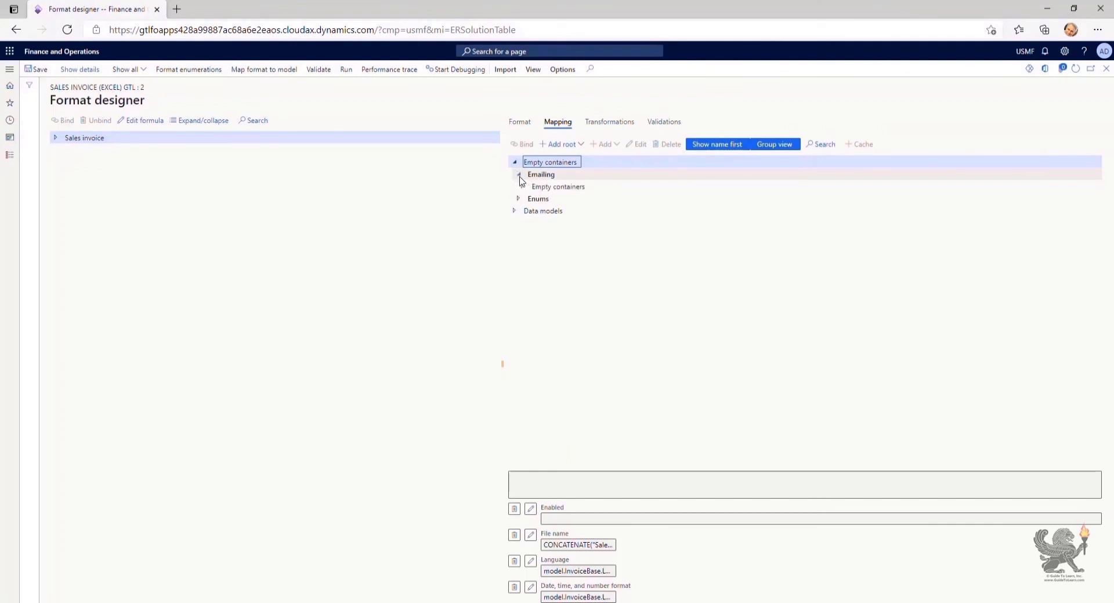
click(523, 187)
click(526, 211)
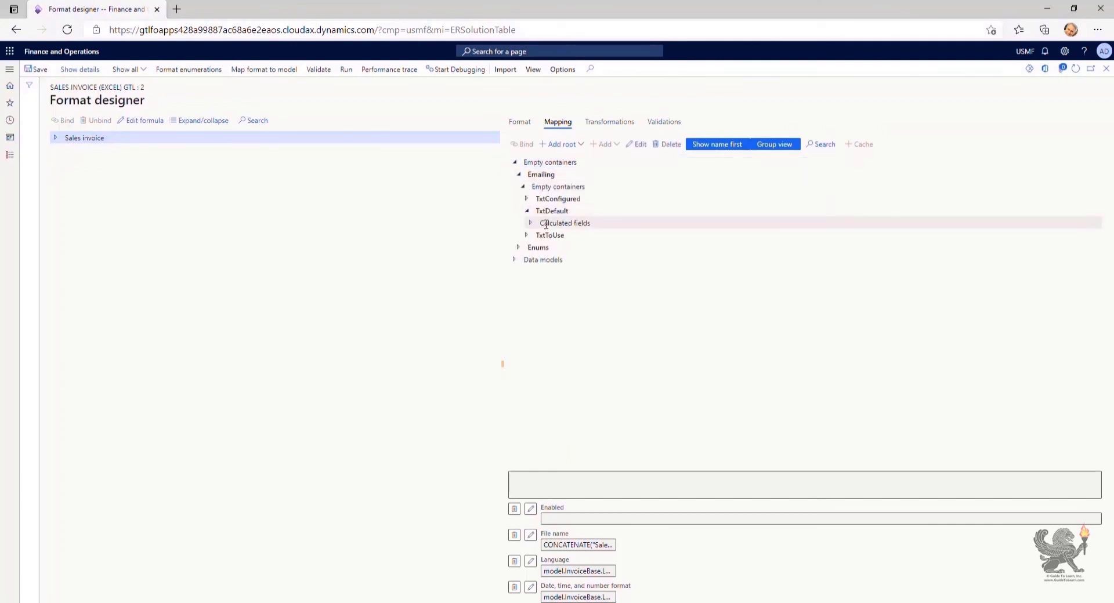
click(531, 223)
click(555, 237)
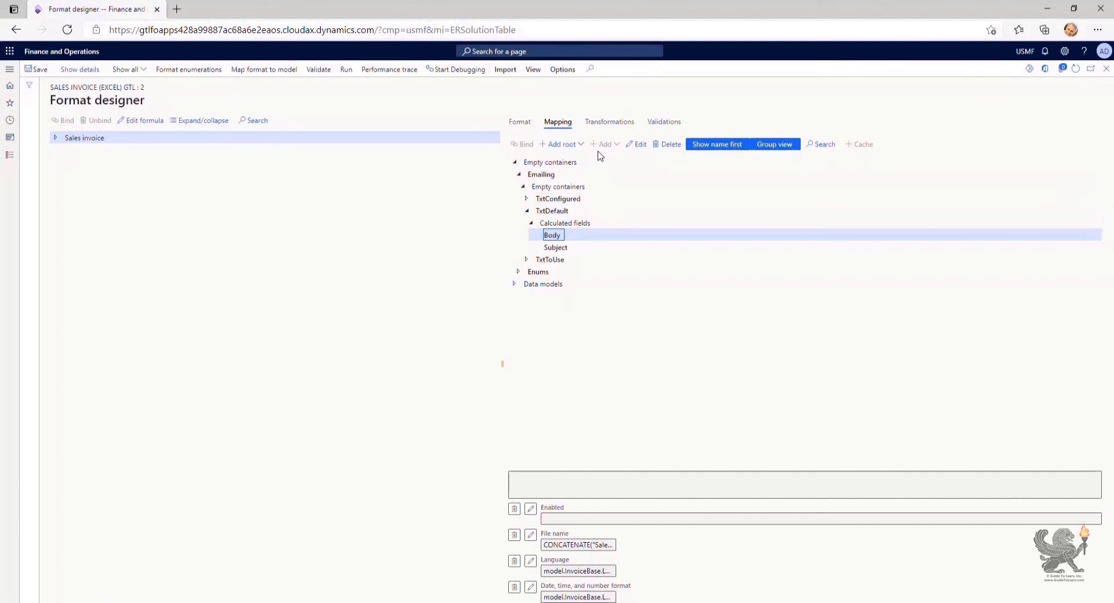
click(637, 145)
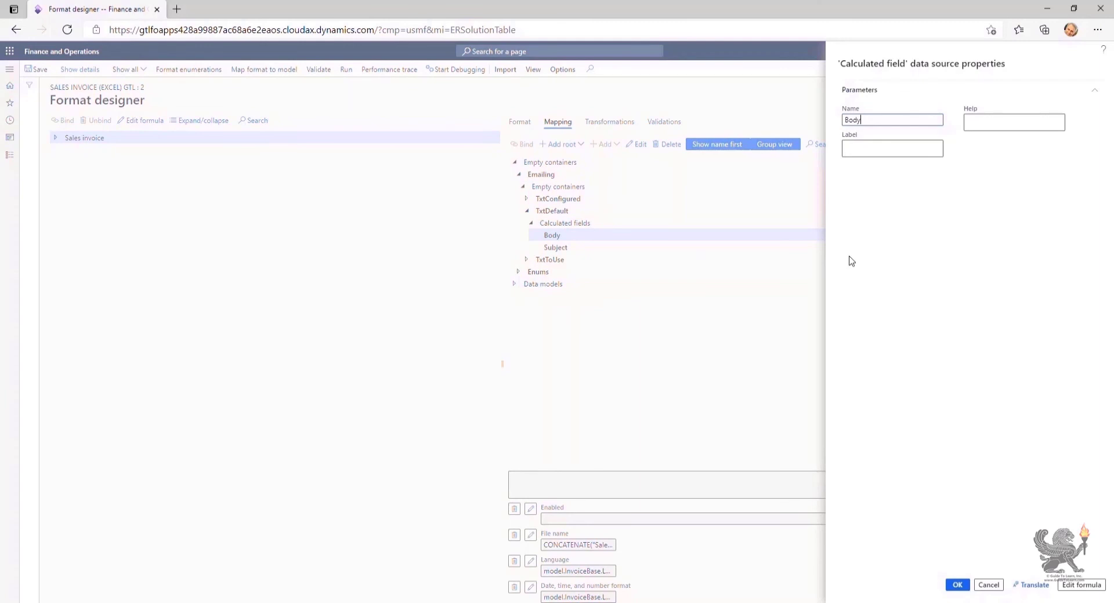
click(1072, 586)
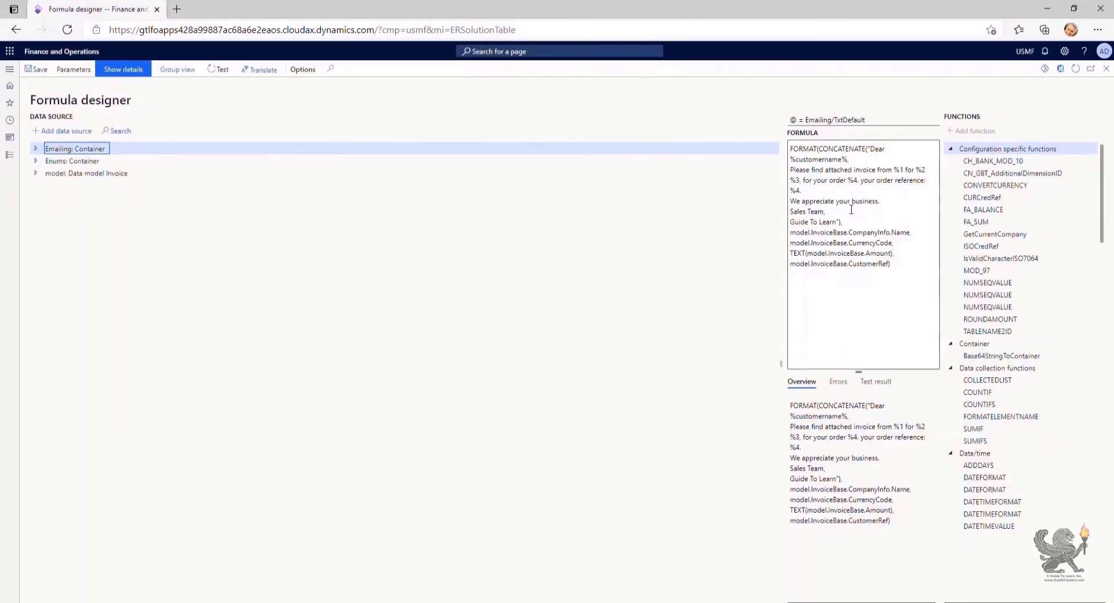
Overwrite the '%customername%' placeholder in the default Body greeting with 'Customer'
click(855, 160)
drag(855, 159, 789, 160)
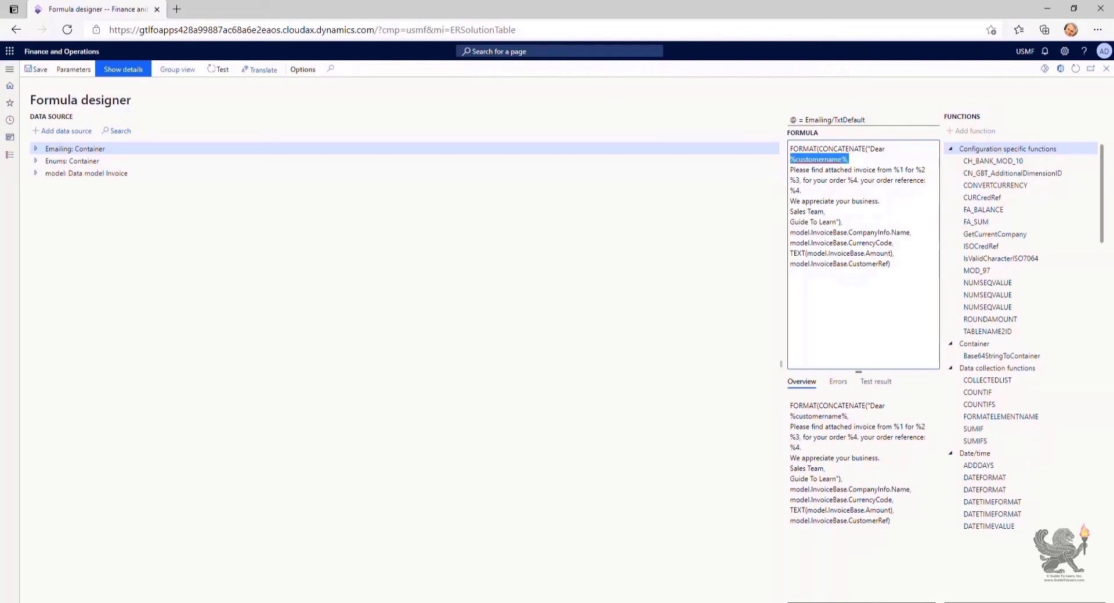
text(Custome)
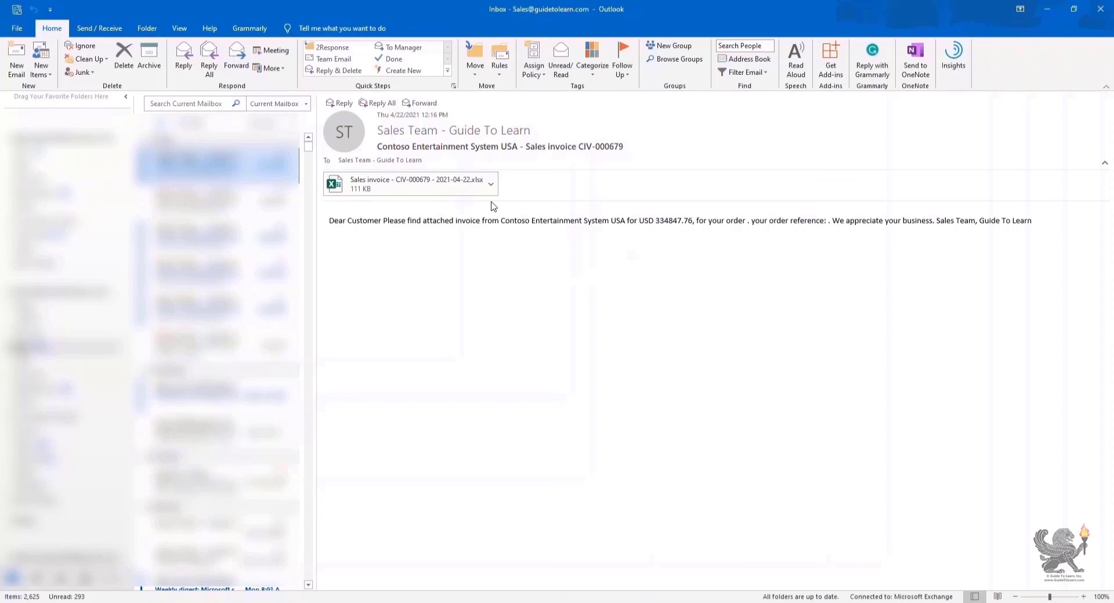
Open the Excel invoice CIV-000679 attached to the received Outlook email
click(490, 184)
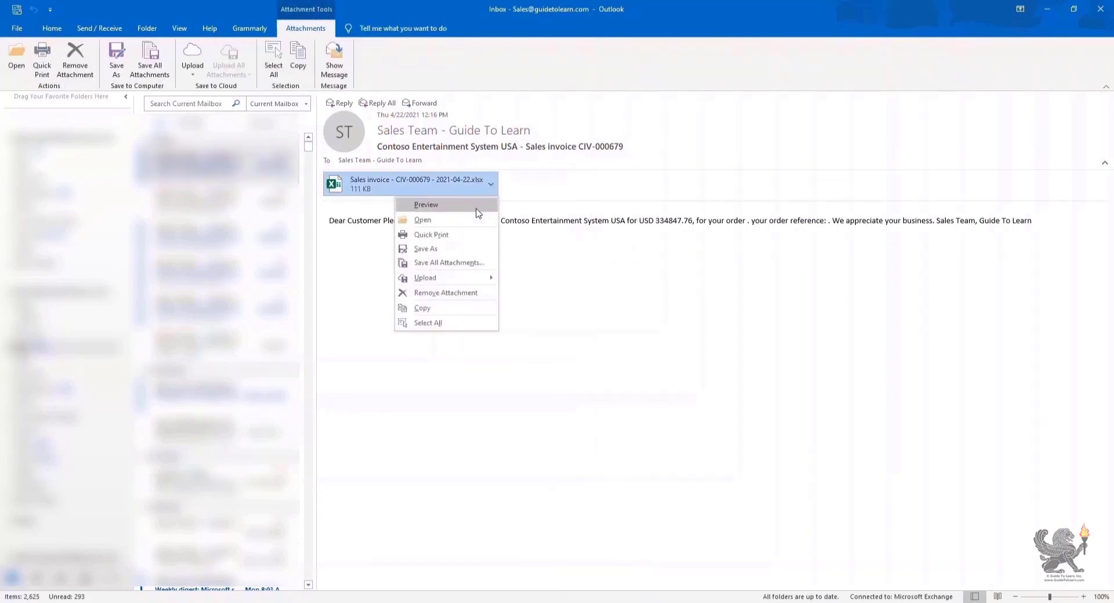
click(432, 220)
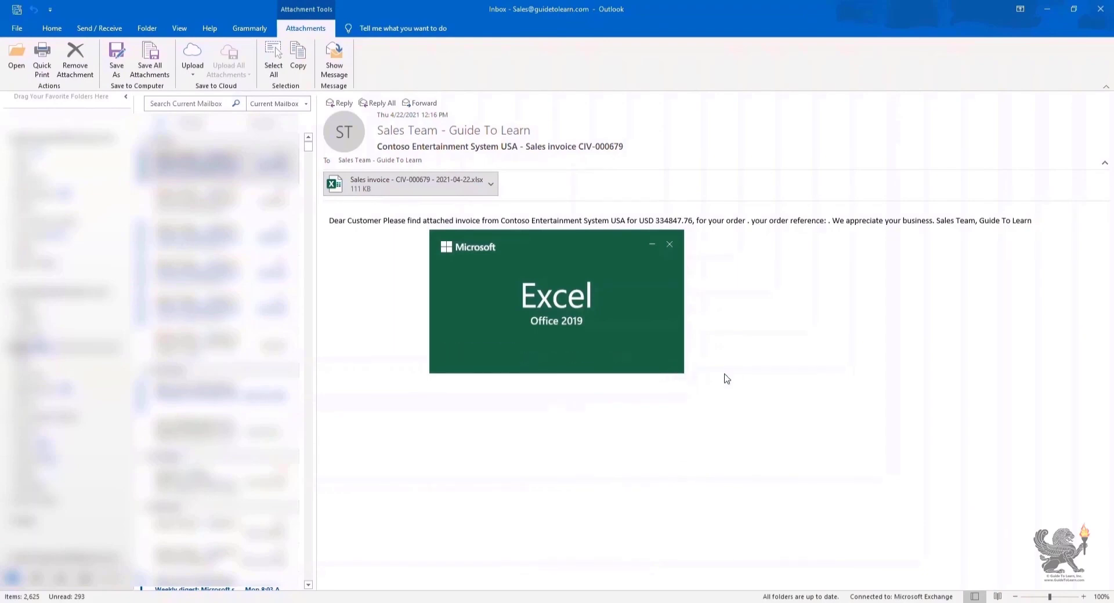